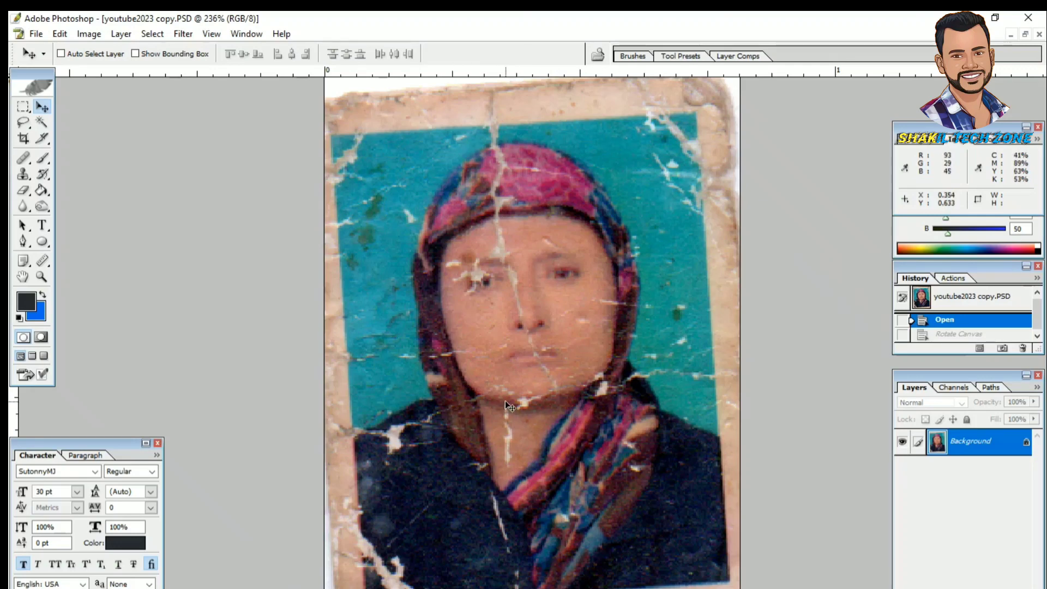
Zoom in on the damaged portrait and activate the Clone Stamp Tool
{"action": "scroll", "coordinate": [469, 400], "scroll_direction": "up", "scroll_amount": 4}
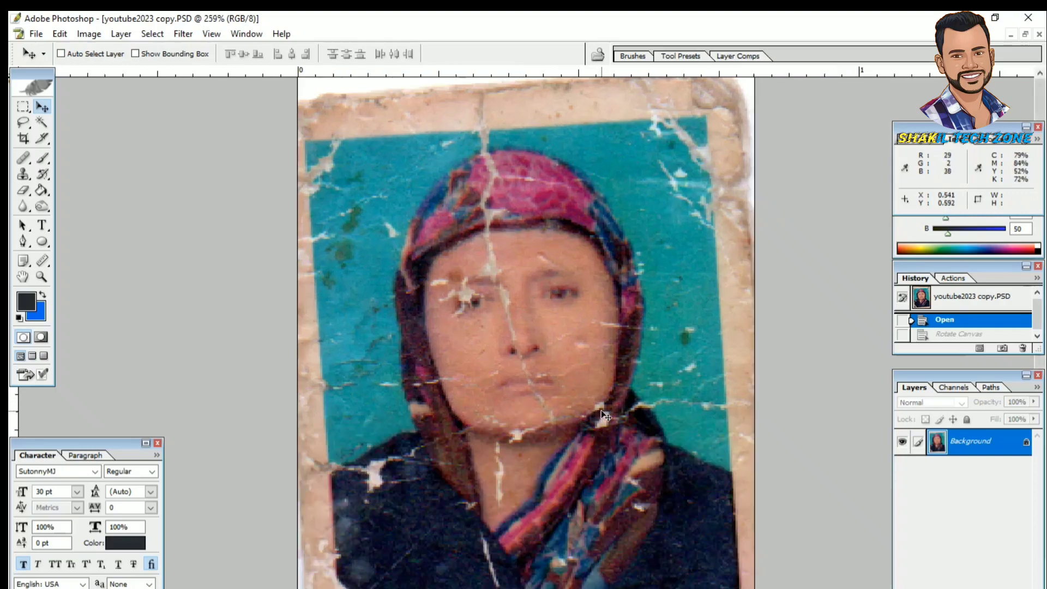
{"action": "scroll", "coordinate": [477, 401], "scroll_direction": "down", "scroll_amount": 2}
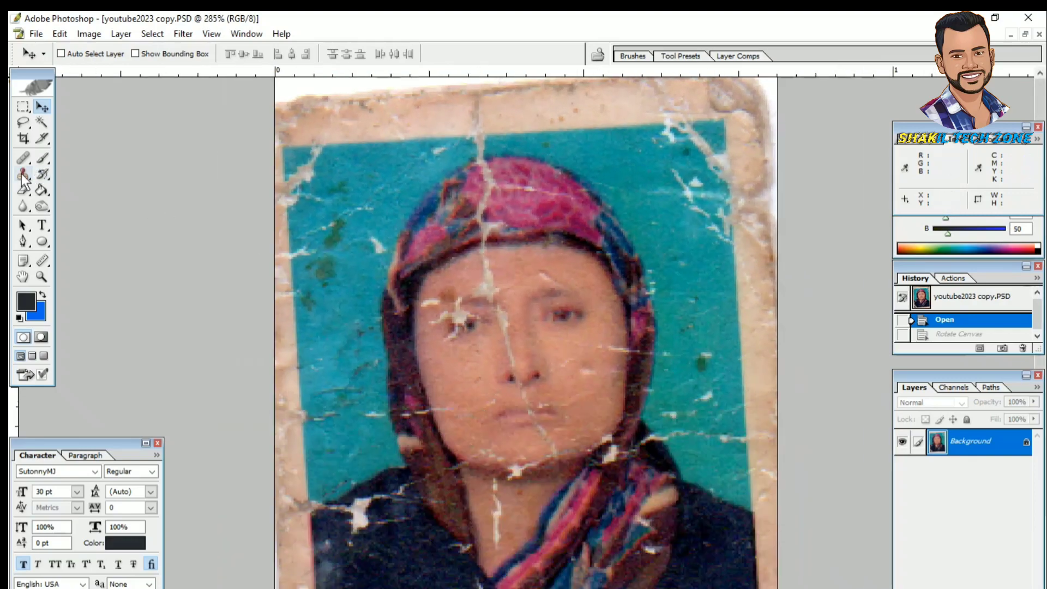
{"action": "left_click", "coordinate": [23, 176]}
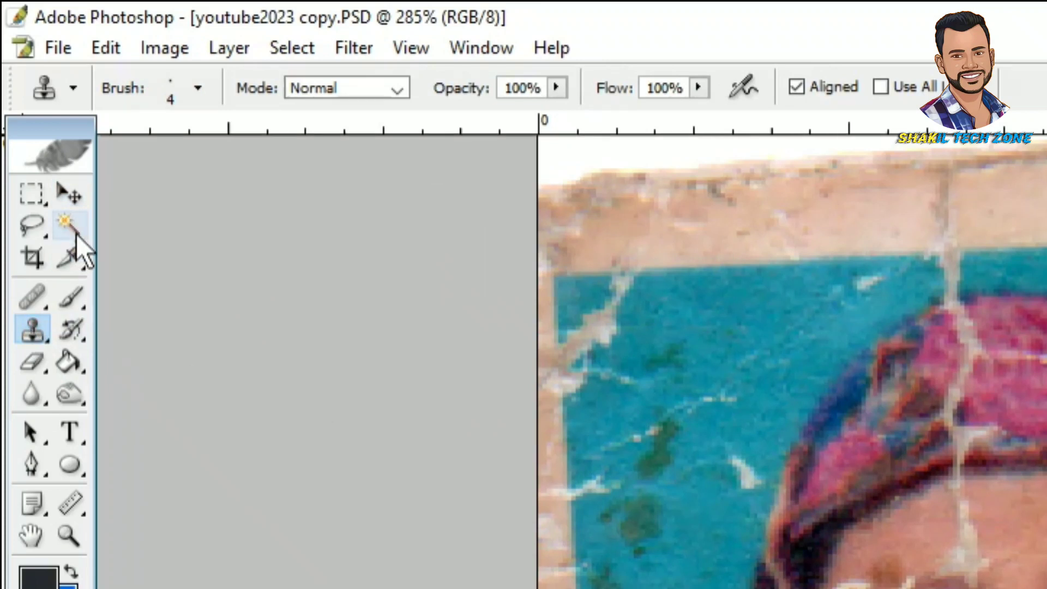
{"action": "left_click", "coordinate": [33, 337]}
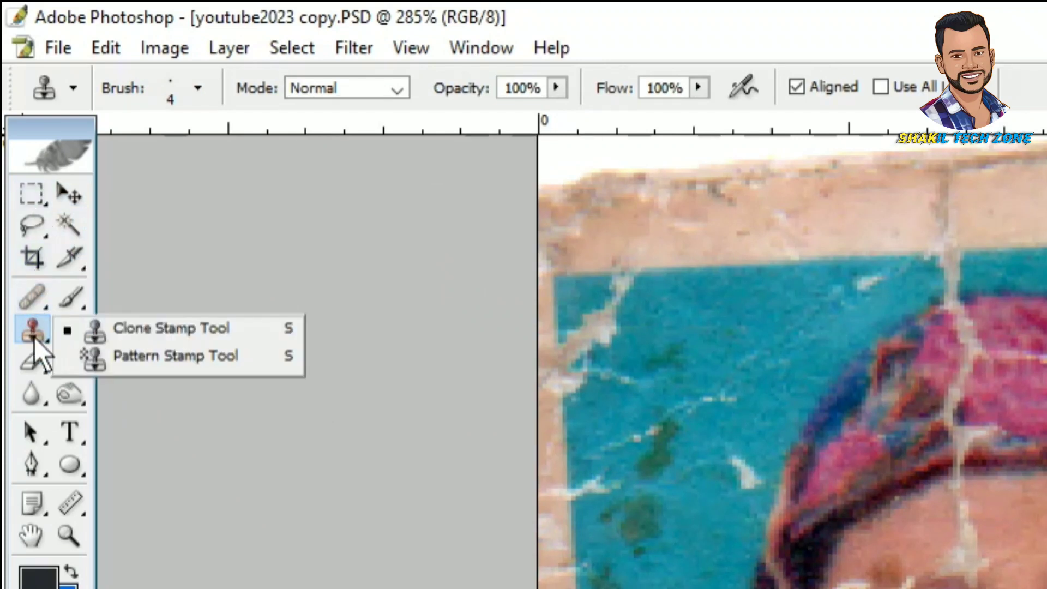
{"action": "left_click", "coordinate": [123, 330]}
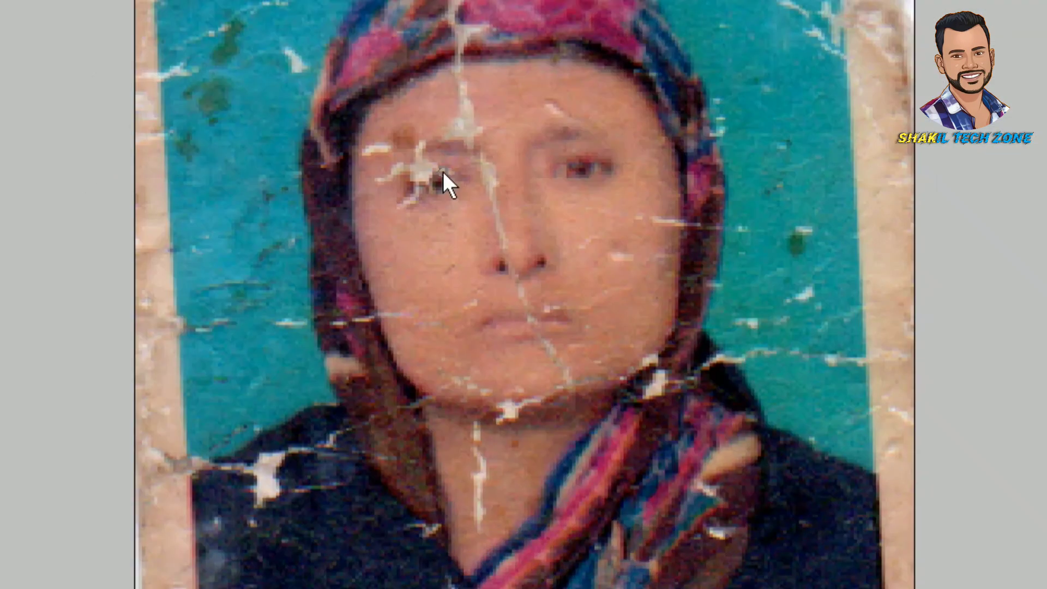
Try larger and smaller Clone Stamp brush sizes over the damaged eye, ending with a 10 px brush
{"action": "key", "text": "bracketright"}
{"action": "key", "text": "bracketright"}
{"action": "key", "text": "bracketright"}
{"action": "key", "text": "bracketright"}
{"action": "key", "text": "bracketright"}
{"action": "key", "text": "bracketright"}
{"action": "key", "text": "bracketright"}
{"action": "key", "text": "bracketright"}
{"action": "key", "text": "bracketright"}
{"action": "key", "text": "bracketright"}
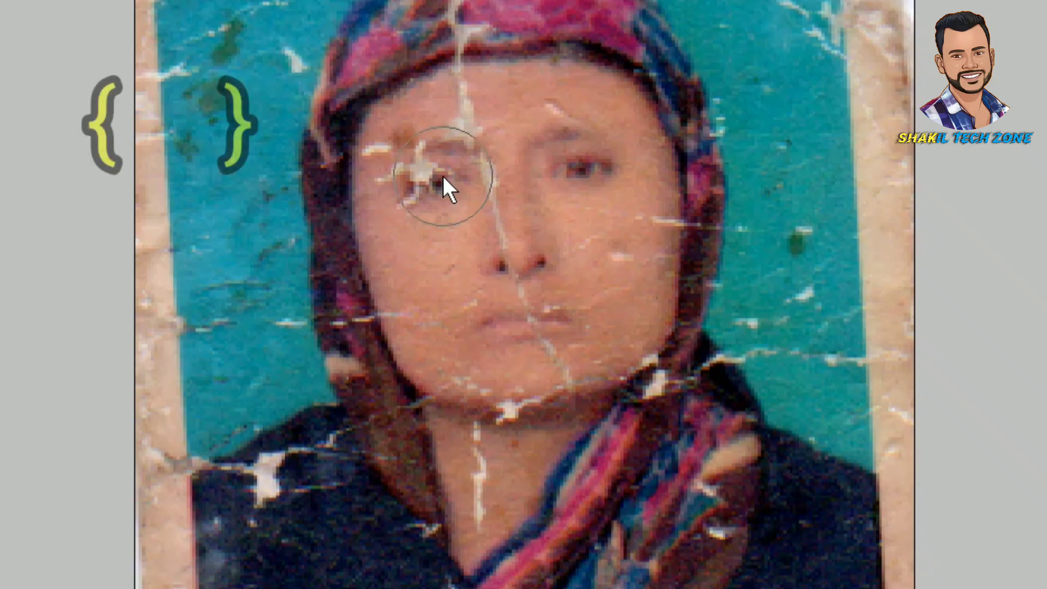
{"action": "key", "text": "bracketleft"}
{"action": "key", "text": "bracketleft"}
{"action": "key", "text": "bracketleft"}
{"action": "key", "text": "bracketleft"}
{"action": "key", "text": "bracketleft"}
{"action": "key", "text": "bracketright"}
{"action": "key", "text": "bracketright"}
{"action": "key", "text": "bracketright"}
{"action": "key", "text": "bracketright"}
{"action": "key", "text": "bracketright"}
{"action": "key", "text": "bracketright"}
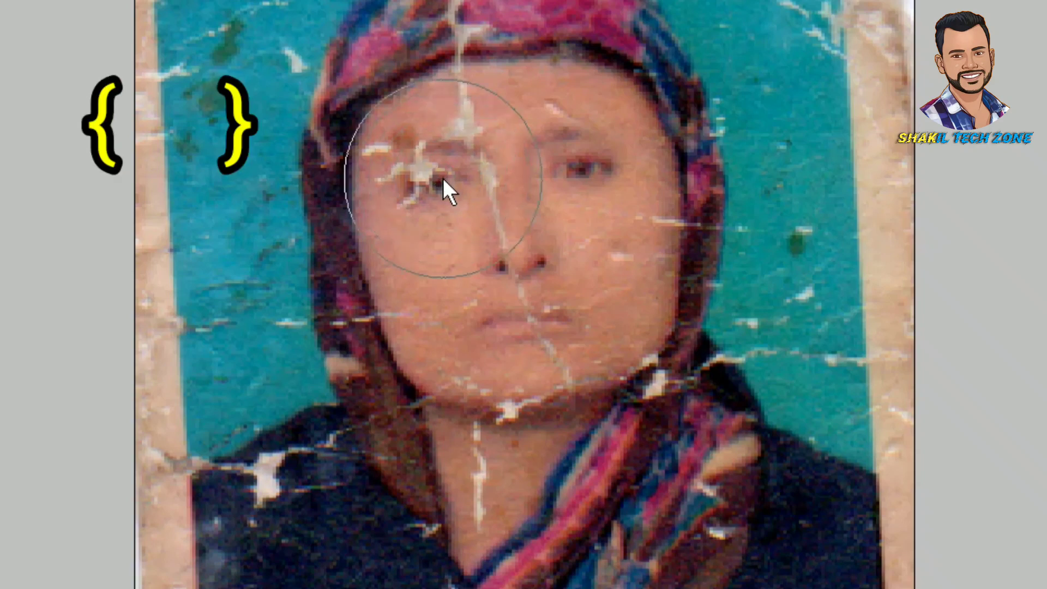
{"action": "key", "text": "bracketleft"}
{"action": "key", "text": "bracketleft"}
{"action": "key", "text": "bracketleft"}
{"action": "key", "text": "bracketleft"}
{"action": "key", "text": "bracketleft"}
{"action": "key", "text": "bracketleft"}
{"action": "key", "text": "bracketleft"}
{"action": "key", "text": "bracketleft"}
{"action": "key", "text": "bracketleft"}
{"action": "key", "text": "bracketleft"}
{"action": "key", "text": "bracketleft"}
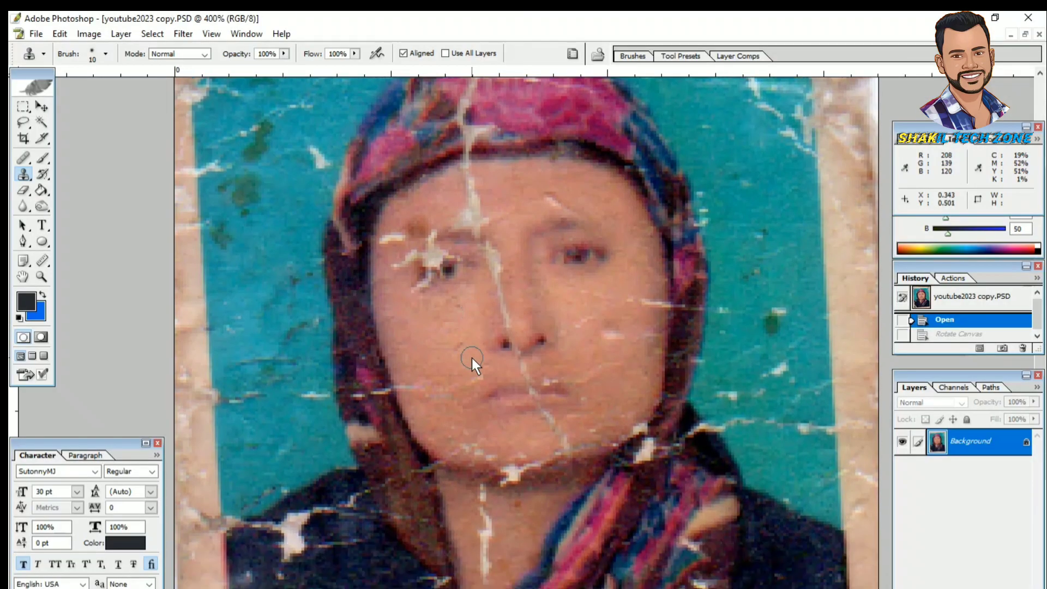
At 600% zoom, clone clean cheek skin over the horizontal crease between the mouth corner and the headscarf on the image's left side
{"action": "scroll", "coordinate": [473, 364], "scroll_direction": "down", "scroll_amount": 2}
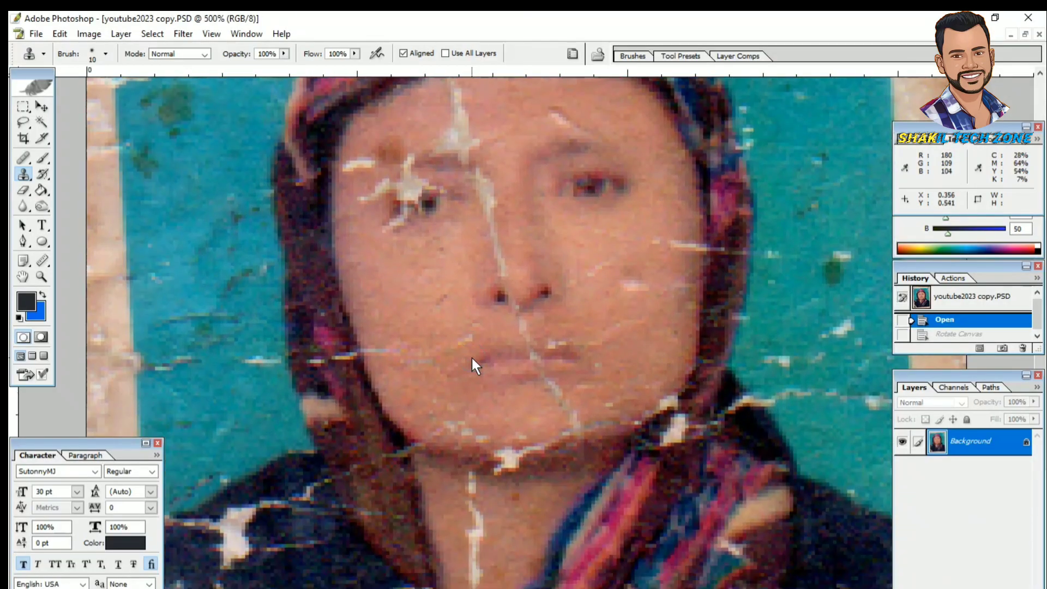
{"action": "key", "text": "ctrl+plus"}
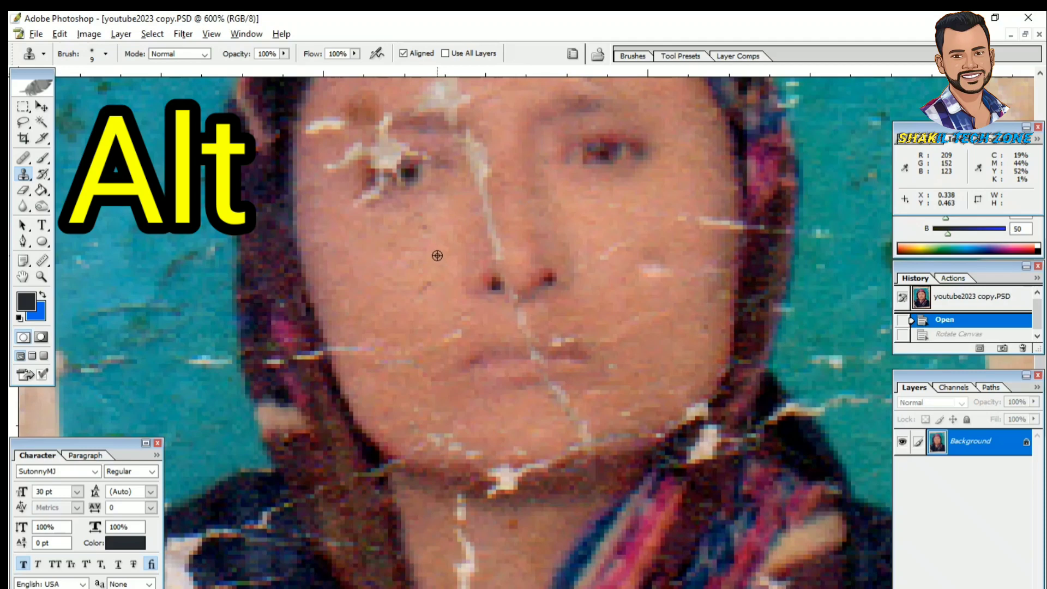
{"action": "left_click", "coordinate": [437, 256], "text": "alt"}
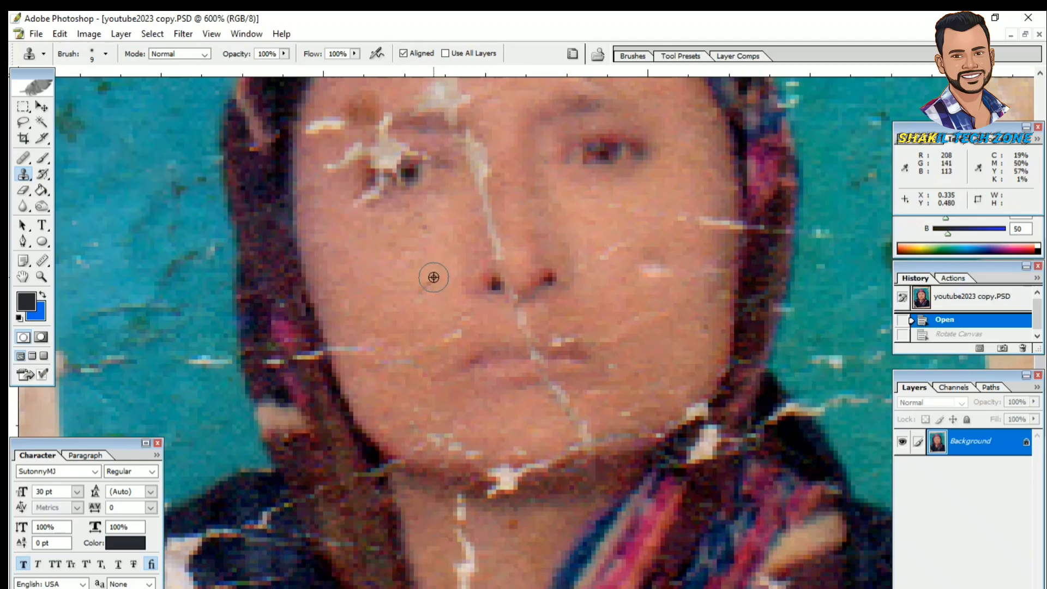
{"action": "left_click_drag", "start_coordinate": [429, 280], "coordinate": [421, 328]}
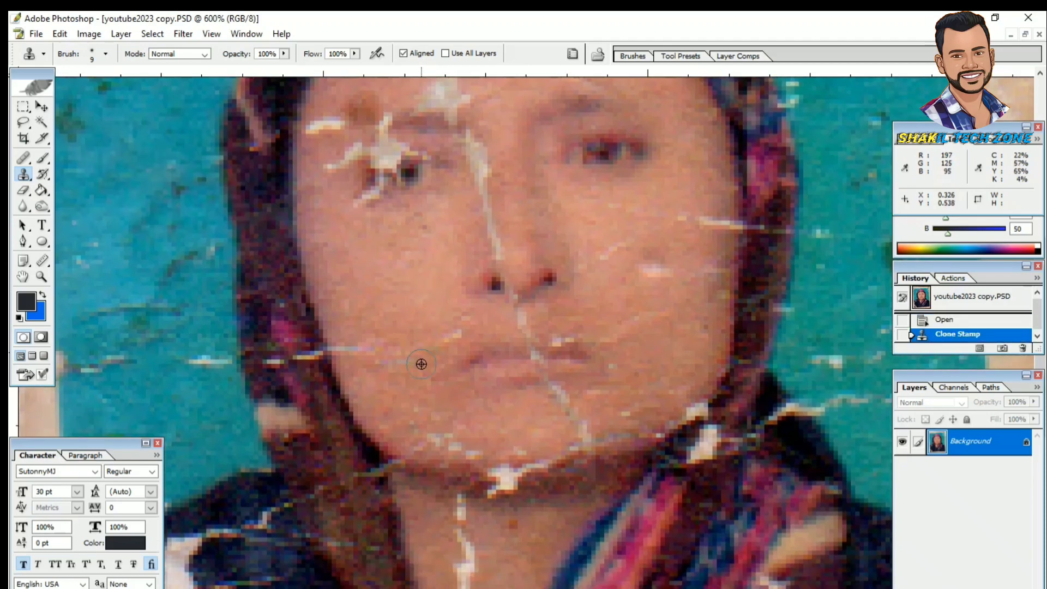
{"action": "left_click_drag", "start_coordinate": [421, 364], "coordinate": [421, 364]}
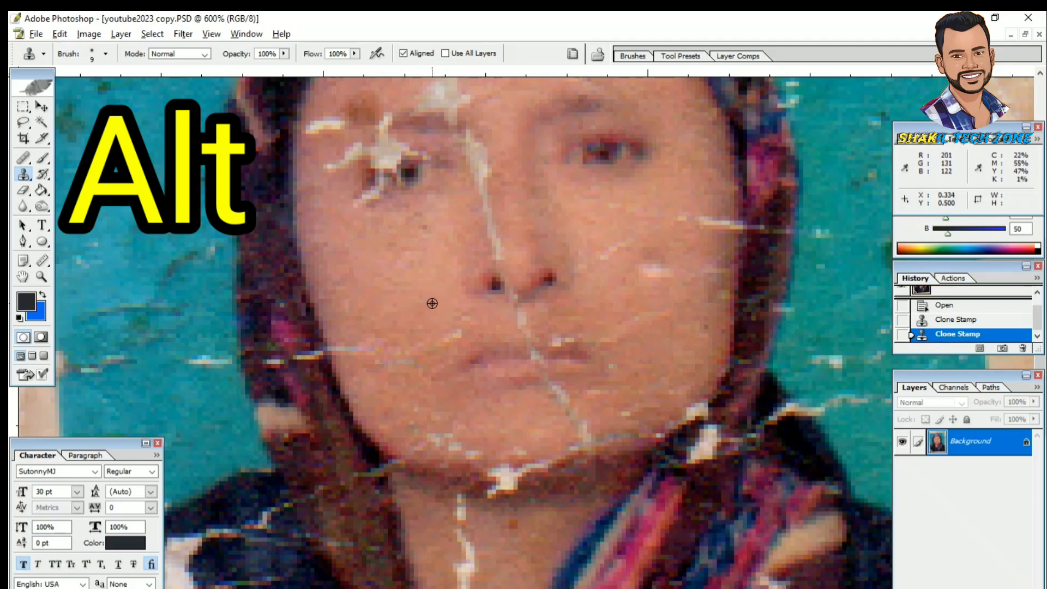
{"action": "left_click", "coordinate": [463, 318], "text": "alt"}
{"action": "mouse_move", "coordinate": [460, 328]}
{"action": "left_mouse_down"}
{"action": "mouse_move", "coordinate": [432, 344]}
{"action": "mouse_move", "coordinate": [363, 353]}
{"action": "left_mouse_up"}
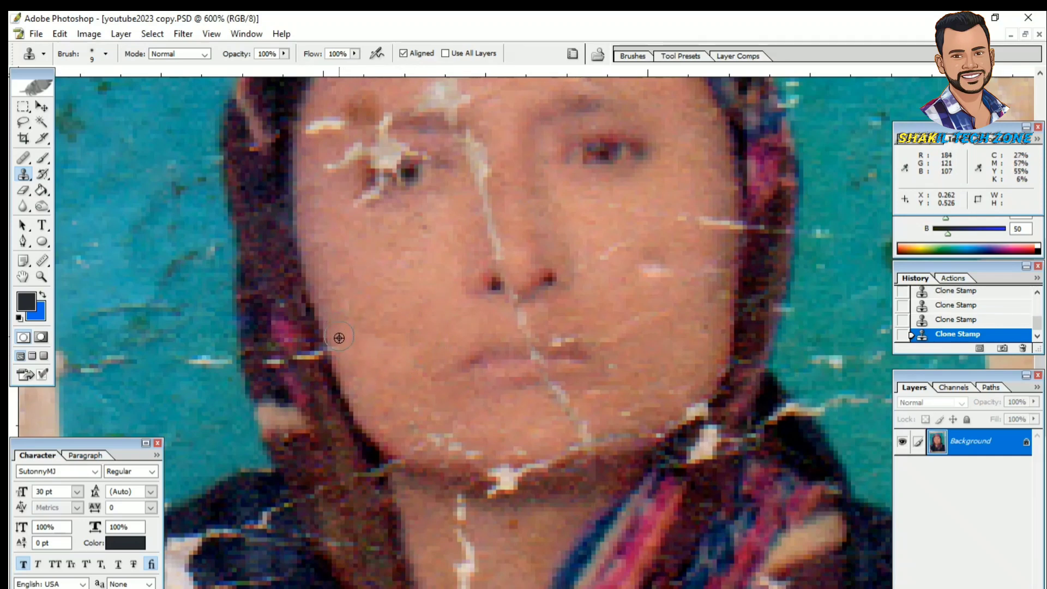
Clone clean skin over the white patch and fine scratches on the cheek at the image's right side
{"action": "scroll", "coordinate": [382, 393], "scroll_direction": "up", "scroll_amount": 3}
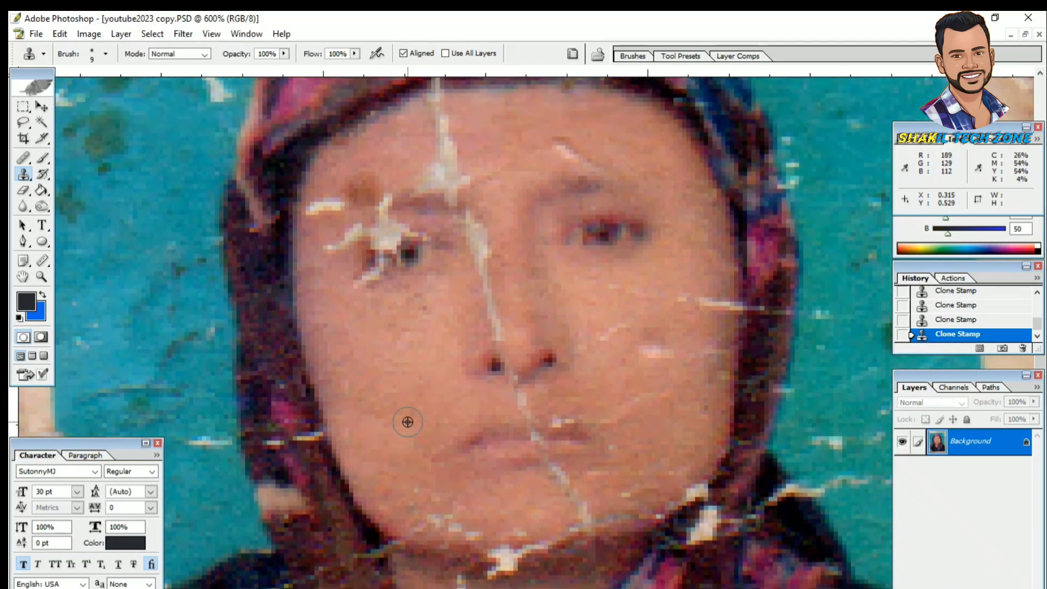
{"action": "scroll", "coordinate": [404, 407], "scroll_direction": "up", "scroll_amount": 1}
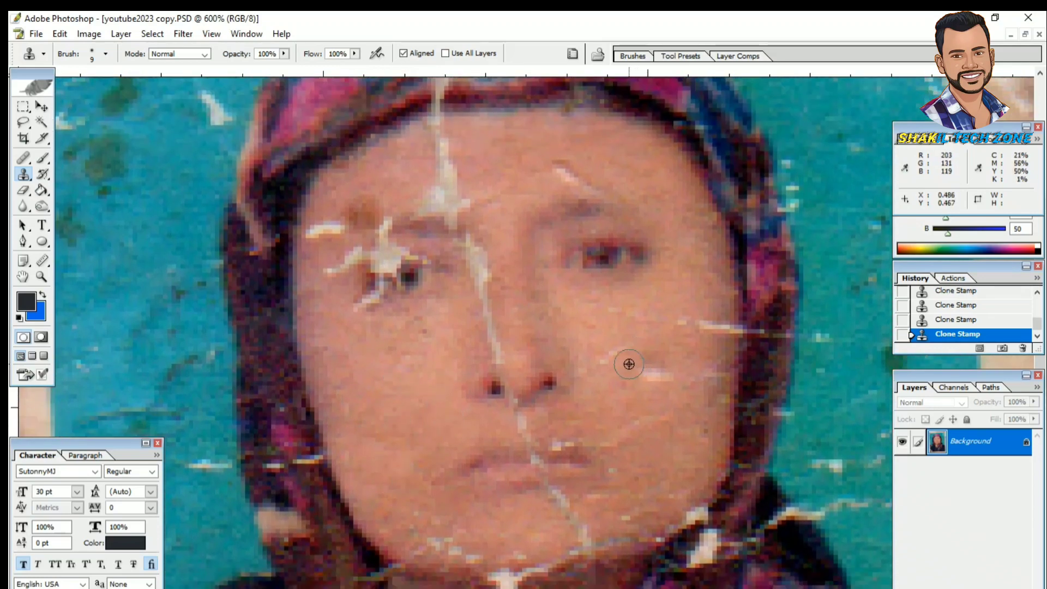
{"action": "scroll", "coordinate": [629, 364], "scroll_direction": "down", "scroll_amount": 4}
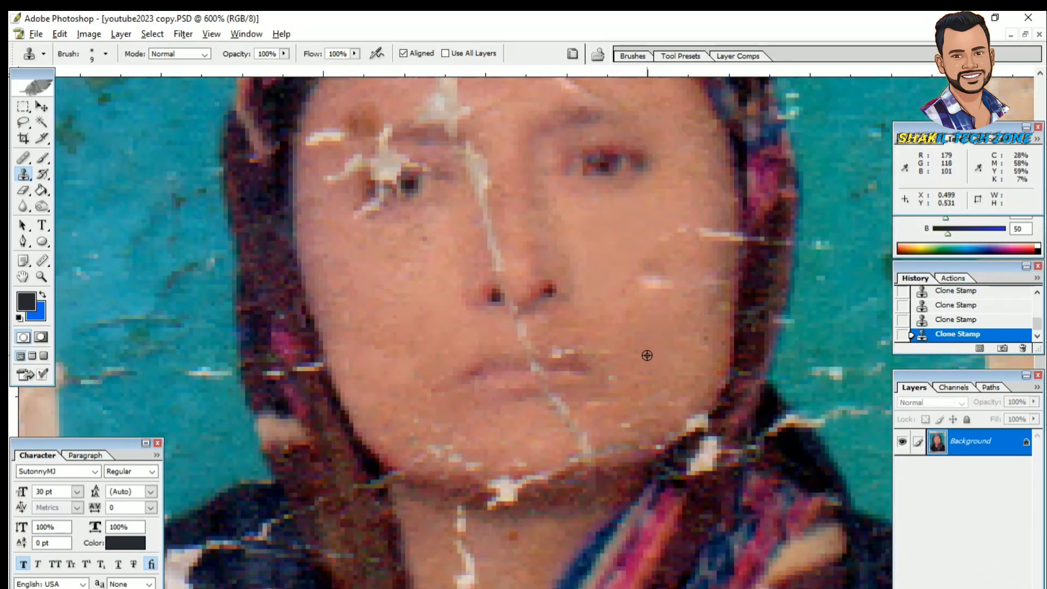
{"action": "left_click", "coordinate": [645, 310], "text": "alt"}
{"action": "left_click", "coordinate": [654, 289]}
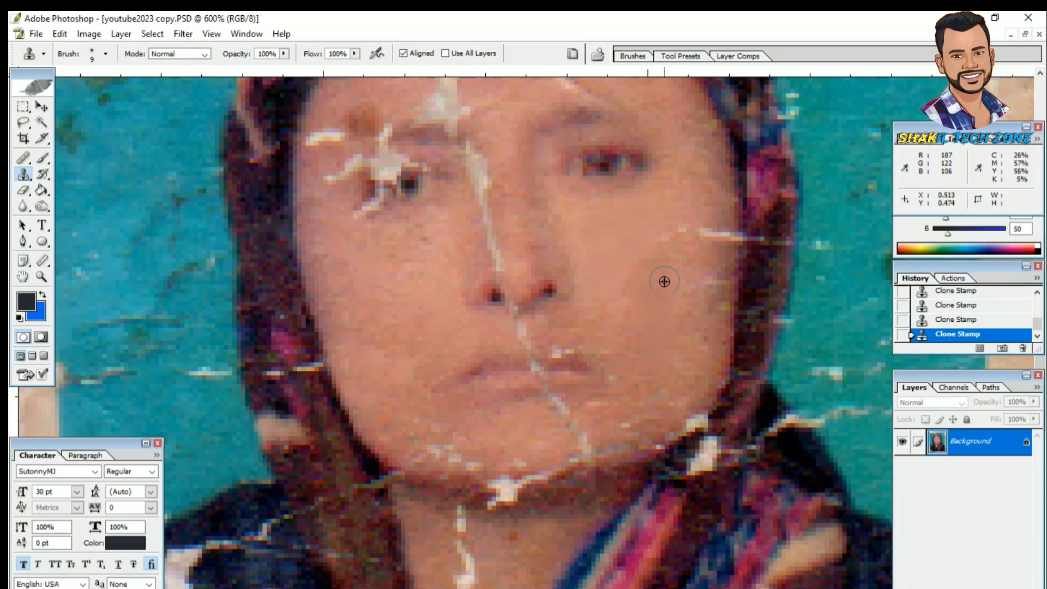
{"action": "scroll", "coordinate": [663, 284], "scroll_direction": "up", "scroll_amount": 3}
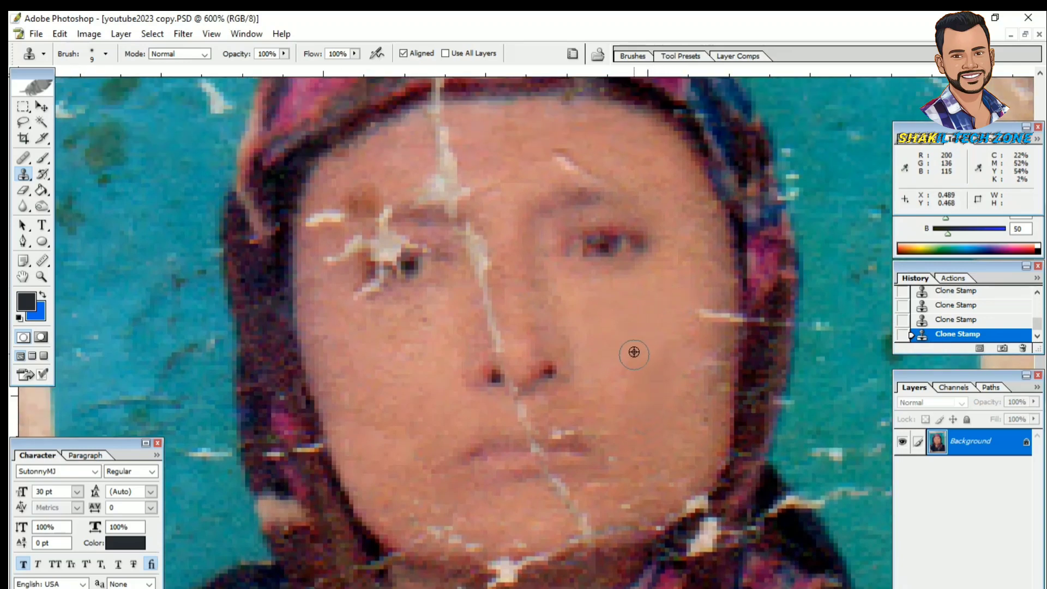
Undo the latest clone strokes and retry cloning skin along the outer edge of the cheek on the image's right side
{"action": "key", "text": "ctrl+z"}
{"action": "key", "text": "ctrl+alt+z"}
{"action": "key", "text": "ctrl+alt+z"}
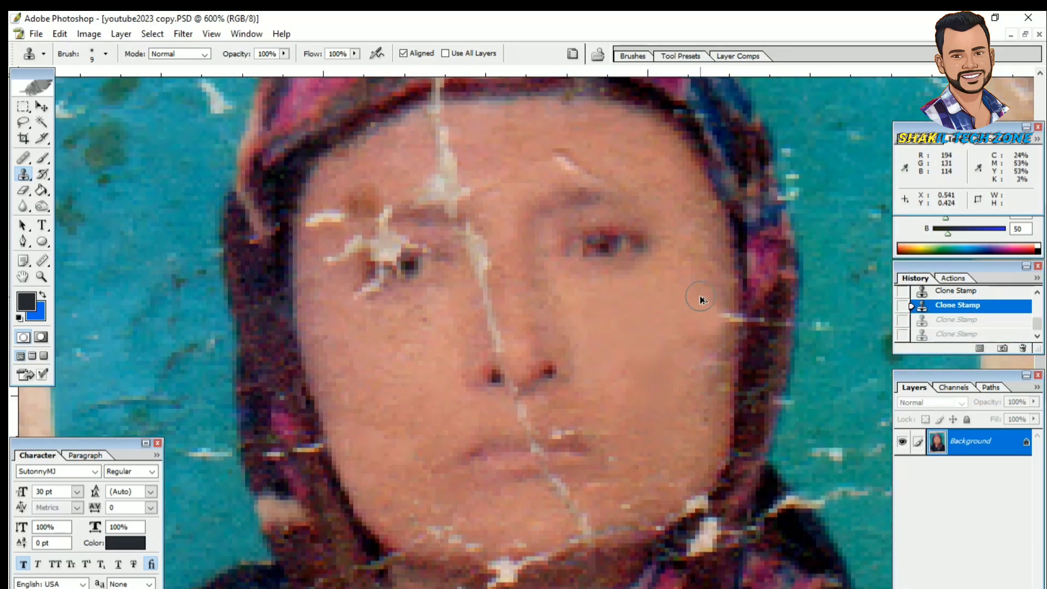
{"action": "left_click_drag", "start_coordinate": [706, 292], "coordinate": [698, 358]}
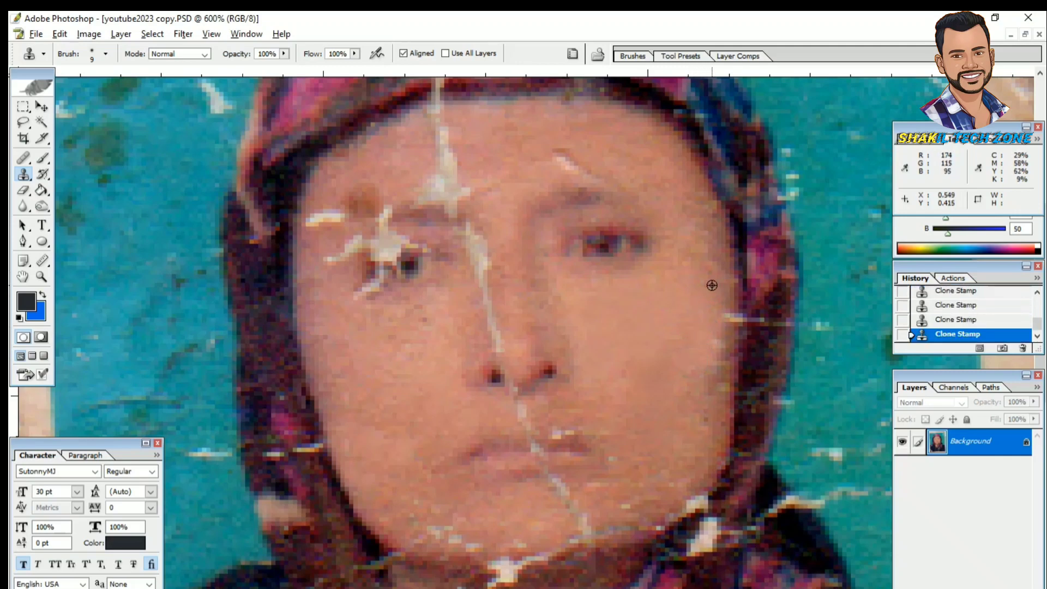
{"action": "scroll", "coordinate": [682, 350], "scroll_direction": "down", "scroll_amount": 1}
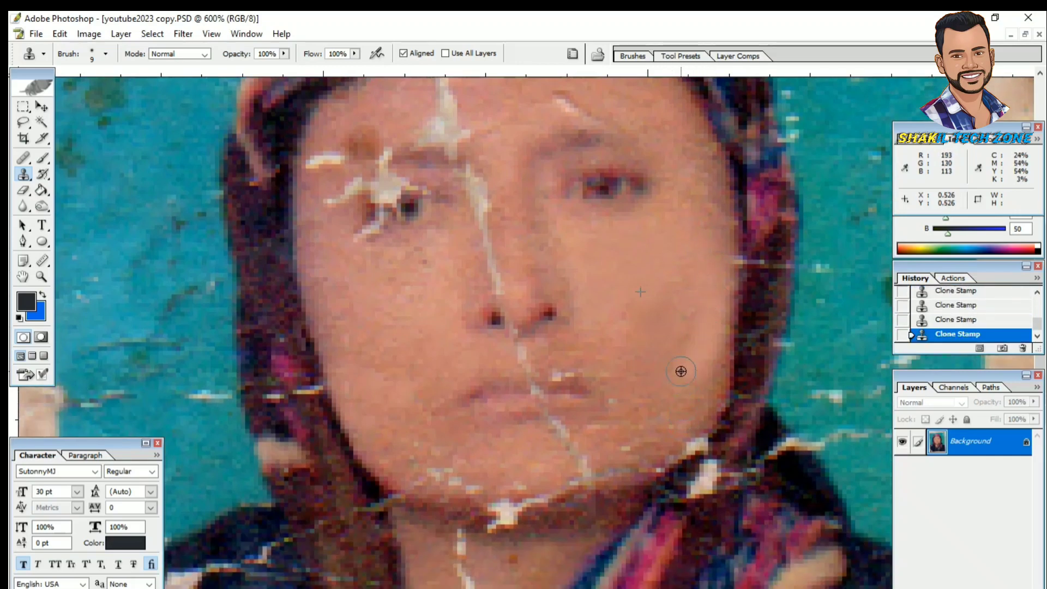
Undo the last three clone strokes on the cheek at the image's right side
{"action": "key", "text": "ctrl+alt+z"}
{"action": "key", "text": "ctrl+alt+z"}
{"action": "key", "text": "ctrl+alt+z"}
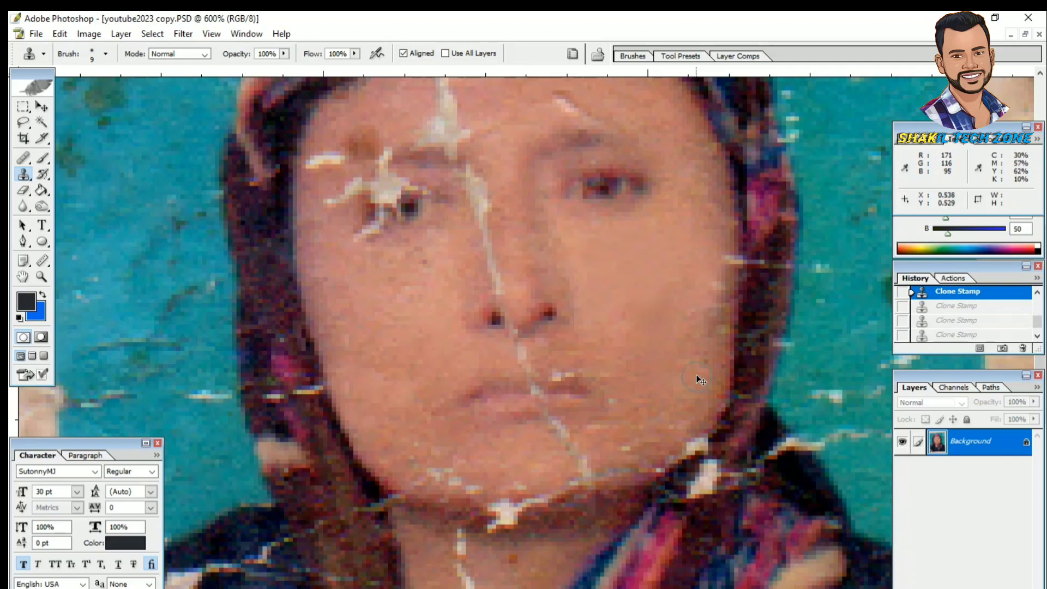
{"action": "scroll", "coordinate": [696, 375], "scroll_direction": "up", "scroll_amount": 1}
{"action": "scroll", "coordinate": [510, 399], "scroll_direction": "down", "scroll_amount": 1}
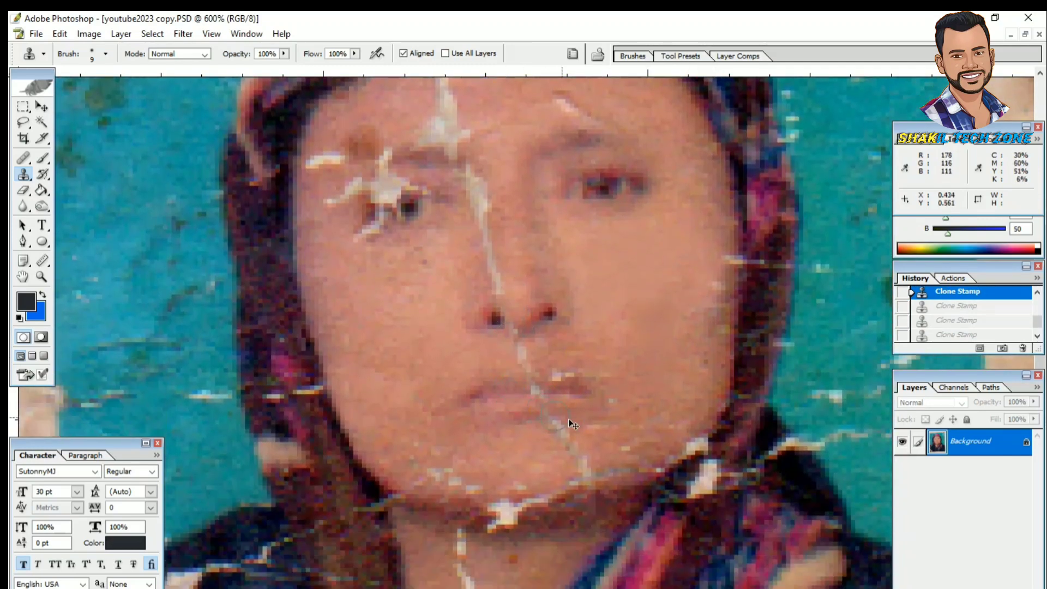
Clone clean skin over the crease below the lips and the white marks on the chin, undoing one misplaced stroke
{"action": "left_click", "coordinate": [552, 433]}
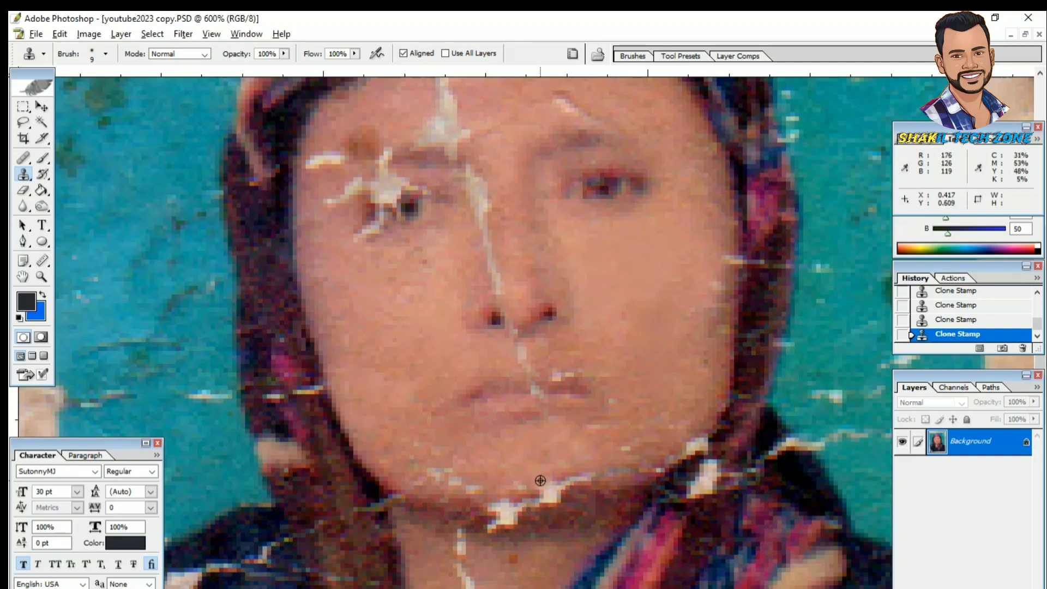
{"action": "key", "text": "ctrl+z"}
{"action": "left_click", "coordinate": [513, 466]}
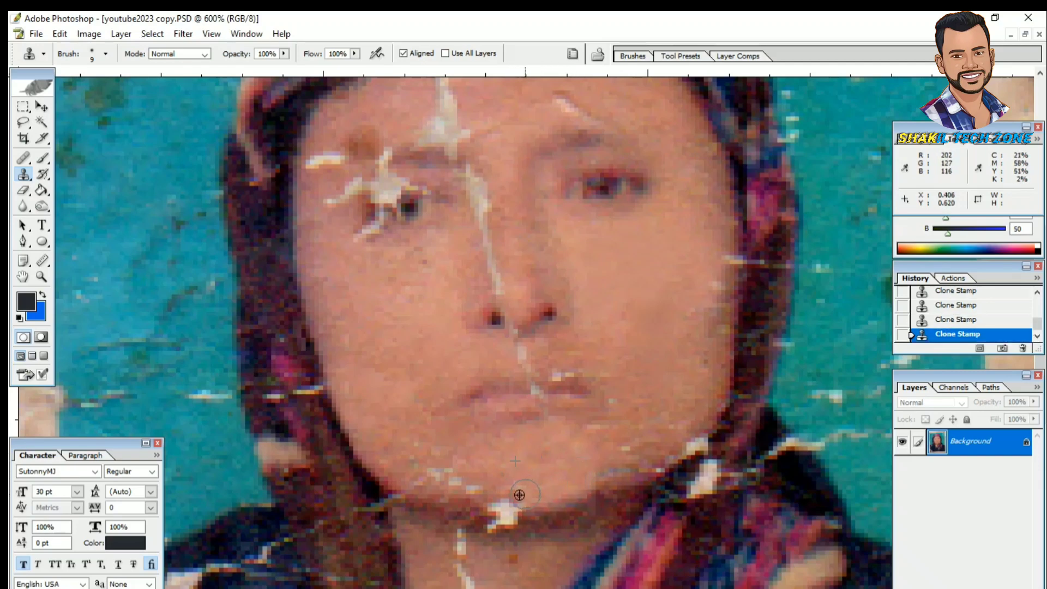
{"action": "left_click", "coordinate": [389, 406], "text": "alt"}
{"action": "left_click_drag", "start_coordinate": [413, 471], "coordinate": [448, 474]}
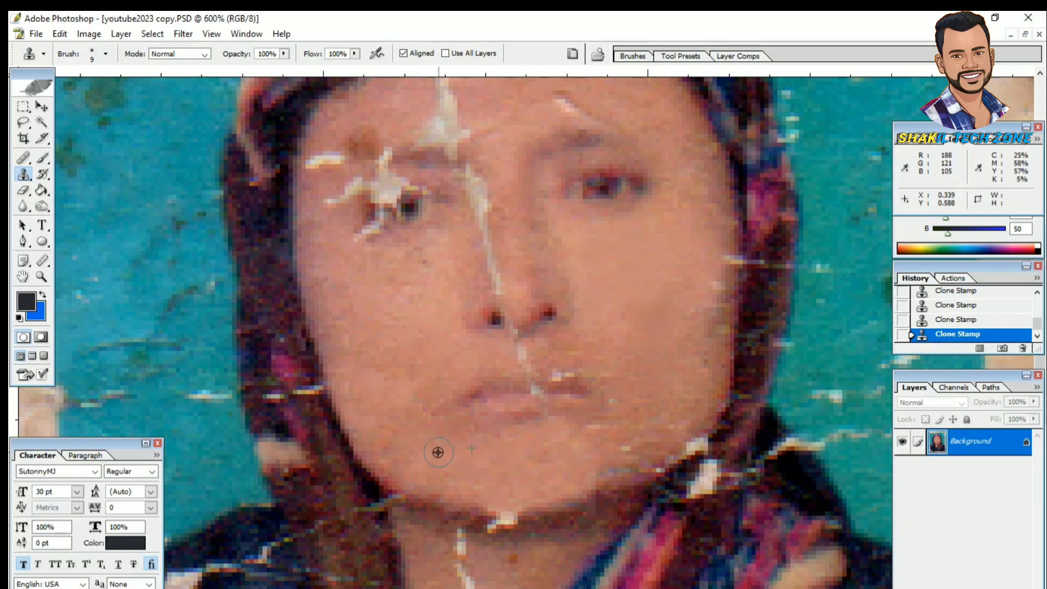
Clone matching skin and shadow over the remaining white tear along the jawline under the chin
{"action": "scroll", "coordinate": [437, 452], "scroll_direction": "down", "scroll_amount": 3}
{"action": "scroll", "coordinate": [428, 436], "scroll_direction": "up", "scroll_amount": 2}
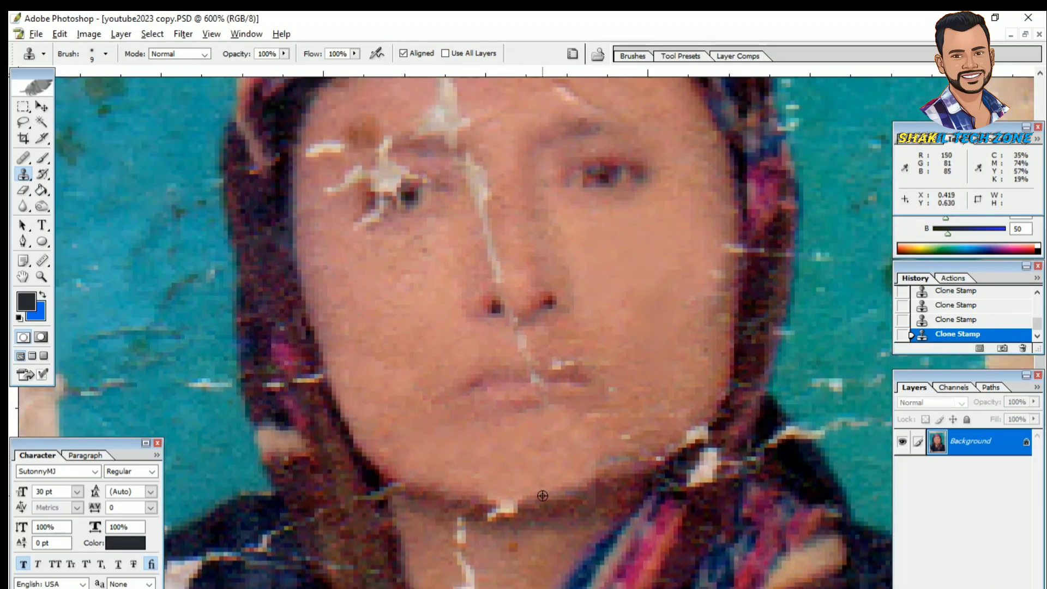
{"action": "left_click_drag", "start_coordinate": [542, 494], "coordinate": [479, 501]}
{"action": "left_click", "coordinate": [491, 512]}
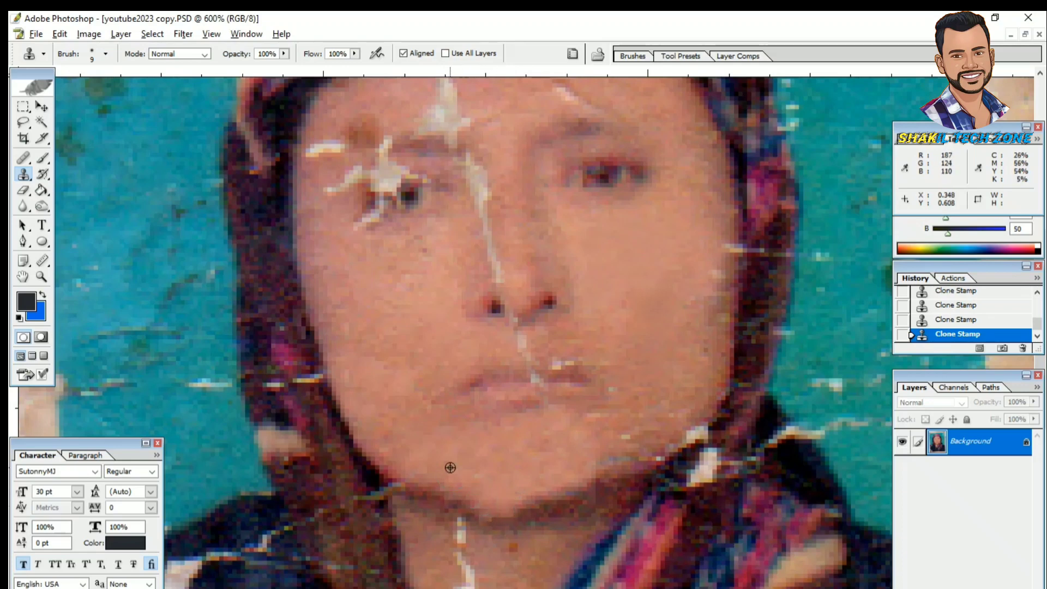
Clone forehead skin over the scratch above the undamaged eye's brow and the vertical crease below the headscarf
{"action": "scroll", "coordinate": [404, 417], "scroll_direction": "up", "scroll_amount": 8}
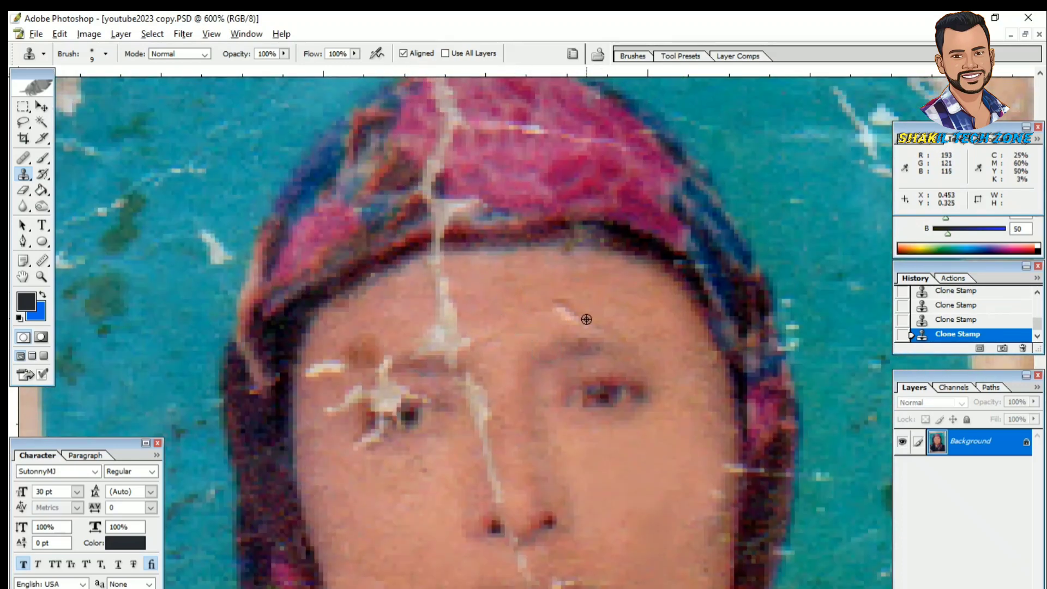
{"action": "left_click", "coordinate": [562, 315]}
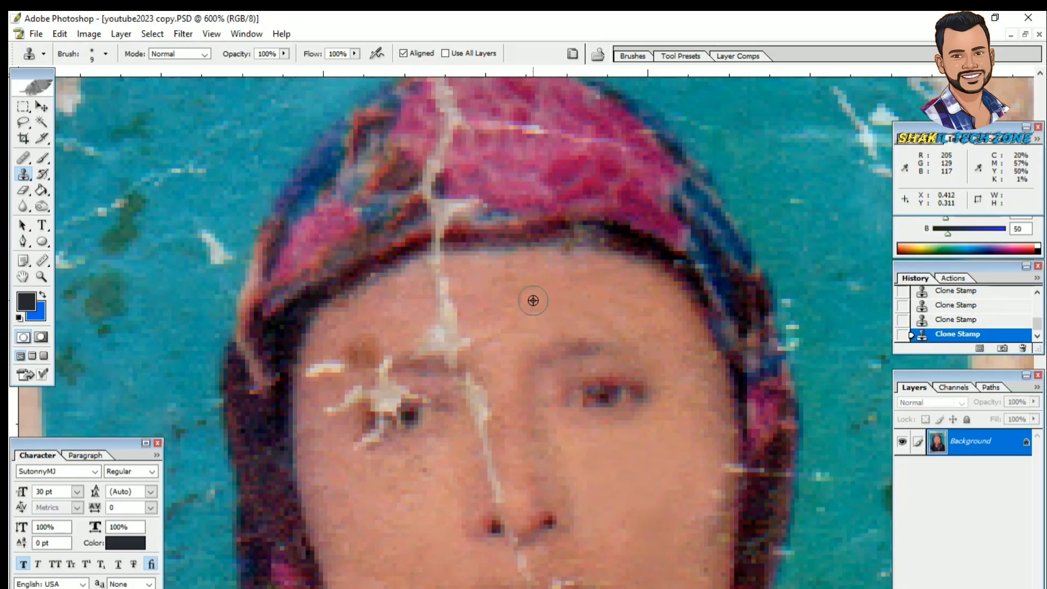
{"action": "scroll", "coordinate": [509, 287], "scroll_direction": "down", "scroll_amount": 1}
{"action": "left_click", "coordinate": [444, 257]}
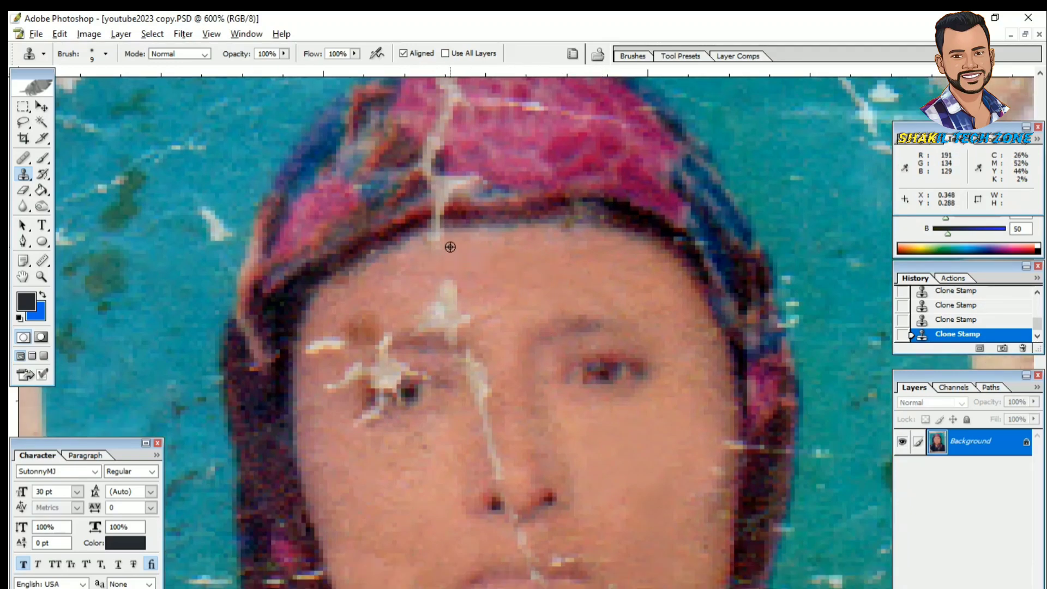
{"action": "left_click", "coordinate": [447, 292]}
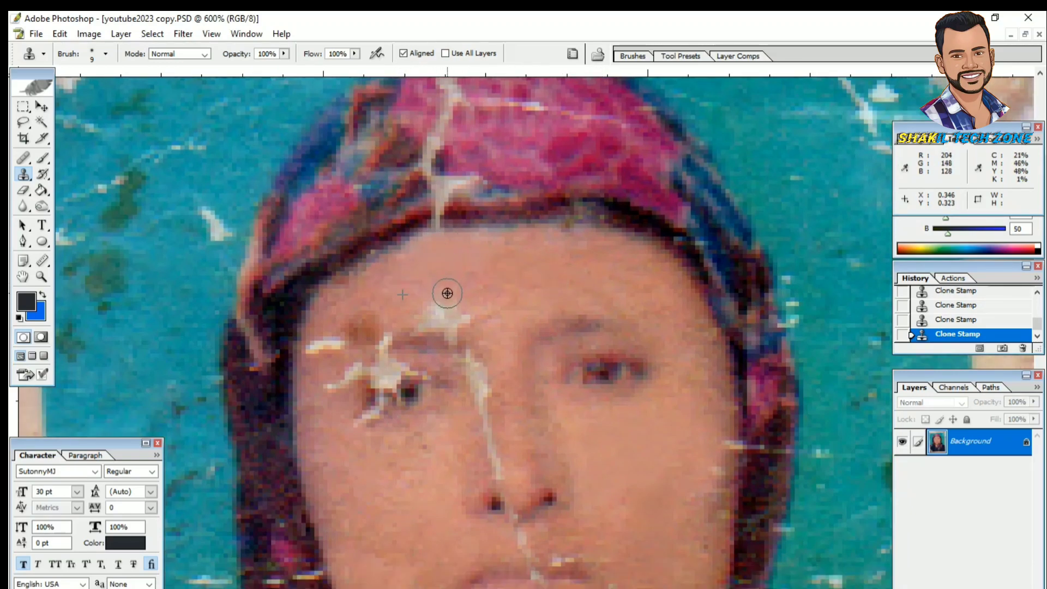
Clone clean skin over the white tear between the eyebrows and the crease running down the nose
{"action": "mouse_move", "coordinate": [409, 303]}
{"action": "left_mouse_down"}
{"action": "mouse_move", "coordinate": [503, 314]}
{"action": "mouse_move", "coordinate": [475, 307]}
{"action": "mouse_move", "coordinate": [479, 370]}
{"action": "left_mouse_up"}
{"action": "scroll", "coordinate": [459, 311], "scroll_direction": "down", "scroll_amount": 2}
{"action": "scroll", "coordinate": [464, 318], "scroll_direction": "down", "scroll_amount": 2}
{"action": "scroll", "coordinate": [480, 369], "scroll_direction": "down", "scroll_amount": 2}
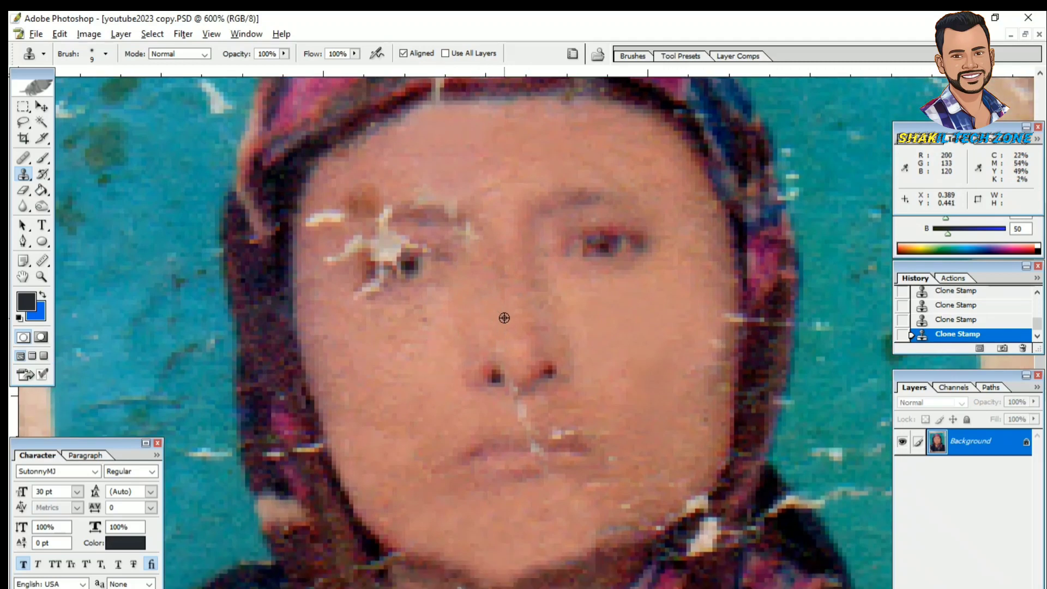
Resample nearby skin and clone over the crease and white marks between the nose and the upper lip
{"action": "left_click", "coordinate": [521, 412]}
{"action": "left_click", "coordinate": [559, 412], "text": "alt"}
{"action": "left_click", "coordinate": [525, 414]}
{"action": "left_click", "coordinate": [556, 433]}
{"action": "scroll", "coordinate": [552, 411], "scroll_direction": "down", "scroll_amount": 8}
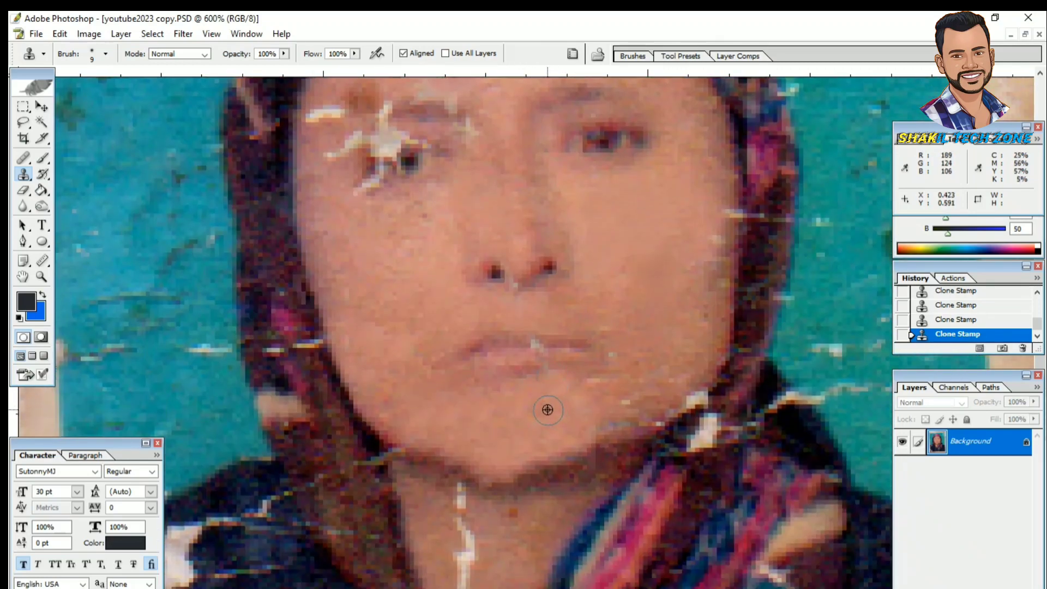
Clone matching lip and skin tones over the white tear crossing the mouth, using a size 7 brush
{"action": "scroll", "coordinate": [530, 400], "scroll_direction": "up", "scroll_amount": 5}
{"action": "scroll", "coordinate": [519, 382], "scroll_direction": "down", "scroll_amount": 5}
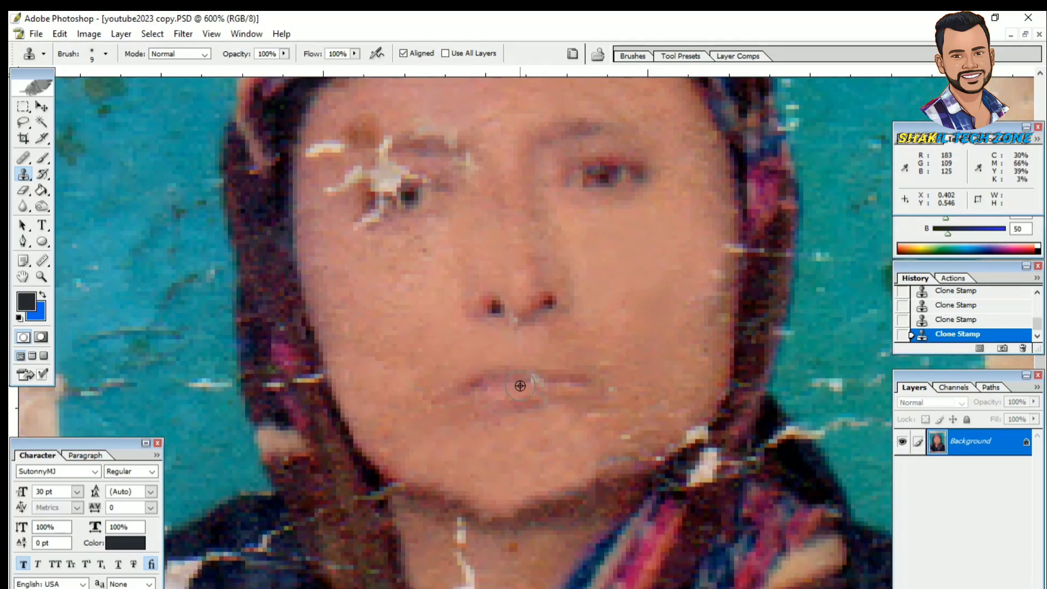
{"action": "key", "text": "ctrl+plus"}
{"action": "key", "text": "ctrl+plus"}
{"action": "key", "text": "alt"}
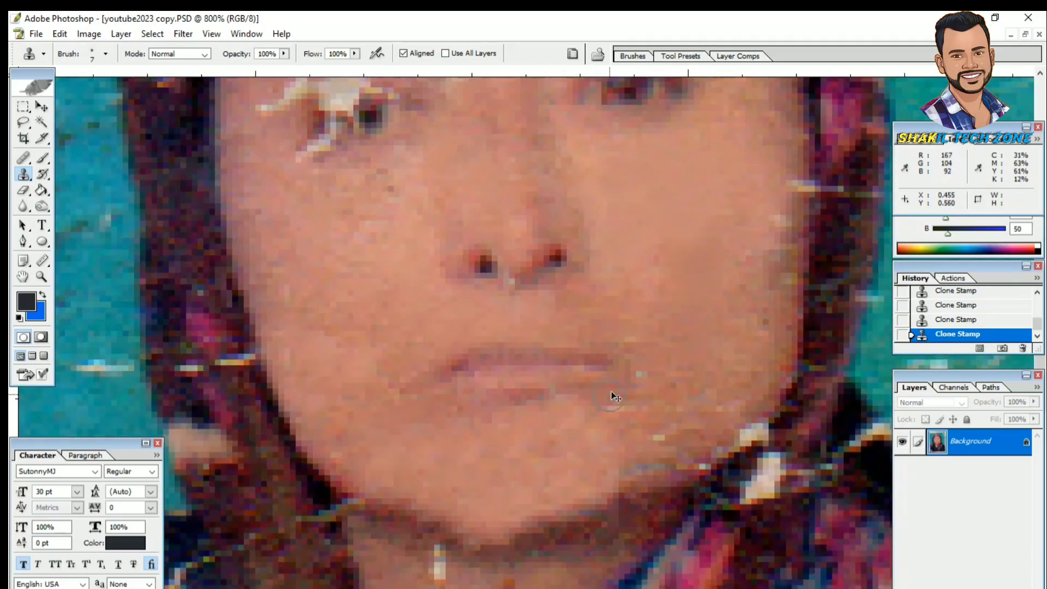
Clone over the white crease where the cheek below the undamaged eye meets the headscarf
{"action": "scroll", "coordinate": [613, 397], "scroll_direction": "up", "scroll_amount": 5}
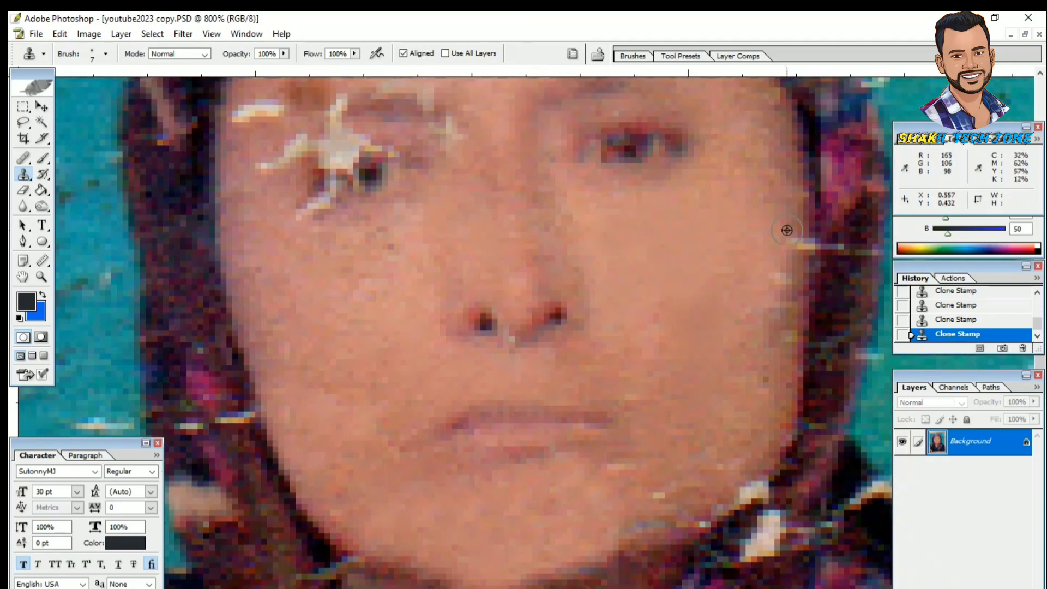
{"action": "scroll", "coordinate": [797, 236], "scroll_direction": "up", "scroll_amount": 8}
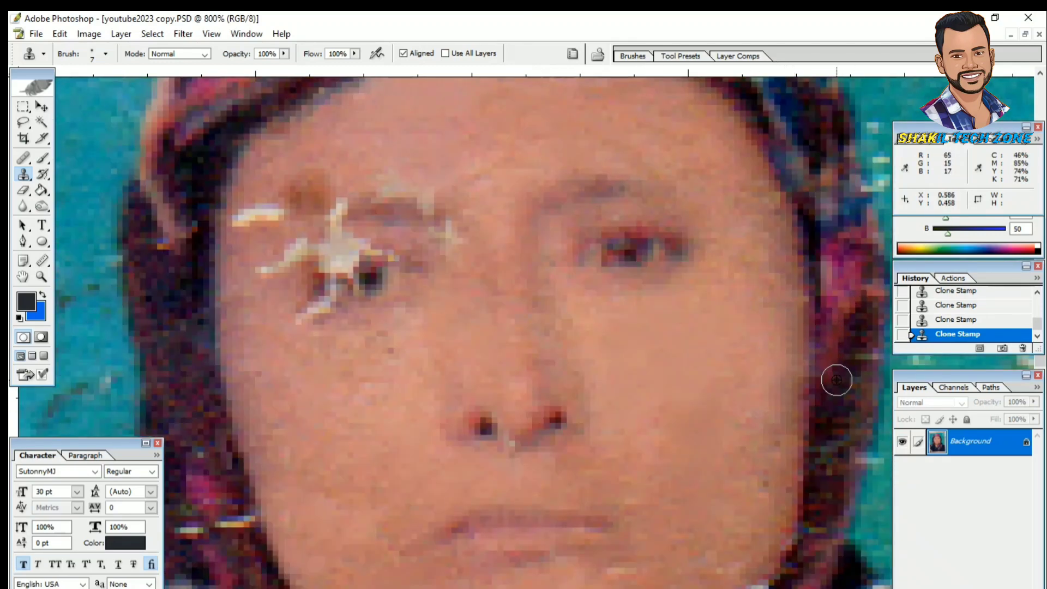
{"action": "scroll", "coordinate": [836, 381], "scroll_direction": "up", "scroll_amount": 12}
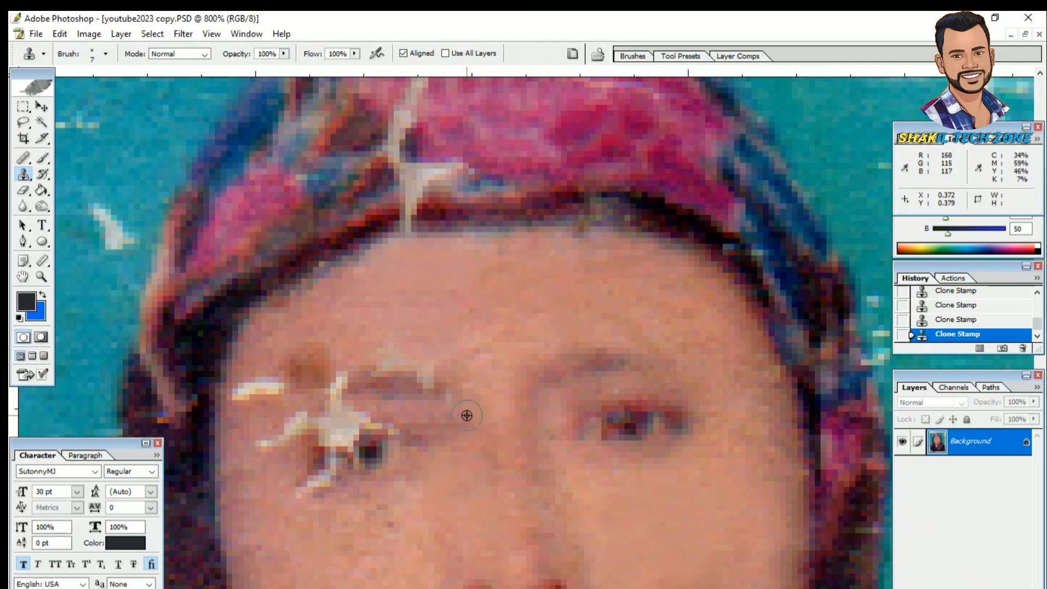
Sample skin beside the damaged eye and clone it over the large white patch above the eye
{"action": "scroll", "coordinate": [458, 509], "scroll_direction": "down", "scroll_amount": 5}
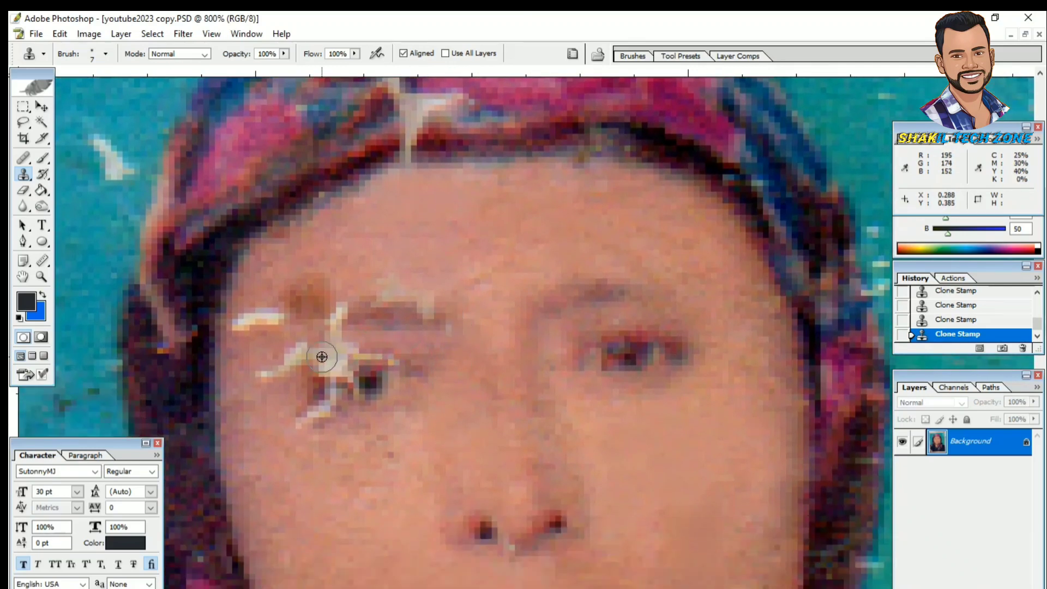
{"action": "mouse_move", "coordinate": [341, 341]}
{"action": "left_mouse_down"}
{"action": "mouse_move", "coordinate": [378, 346]}
{"action": "mouse_move", "coordinate": [310, 357]}
{"action": "mouse_move", "coordinate": [293, 390]}
{"action": "mouse_move", "coordinate": [317, 353]}
{"action": "left_mouse_up"}
{"action": "key", "text": "ctrl+alt+z"}
{"action": "left_click", "coordinate": [359, 340], "text": "alt"}
{"action": "left_click", "coordinate": [318, 365]}
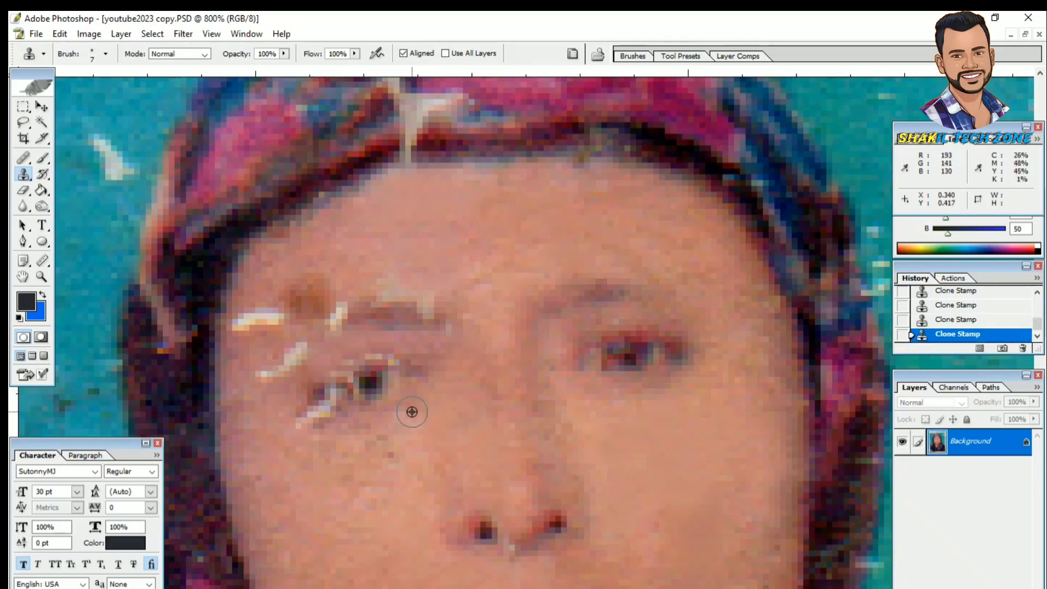
Rebuild the damaged eyebrow from sampled brow pixels and clone skin over the white and brown marks around it
{"action": "scroll", "coordinate": [412, 412], "scroll_direction": "down", "scroll_amount": 3}
{"action": "scroll", "coordinate": [412, 412], "scroll_direction": "up", "scroll_amount": 3}
{"action": "scroll", "coordinate": [337, 414], "scroll_direction": "down", "scroll_amount": 3}
{"action": "scroll", "coordinate": [337, 414], "scroll_direction": "up", "scroll_amount": 2}
{"action": "left_click", "coordinate": [397, 295], "text": "alt"}
{"action": "mouse_move", "coordinate": [426, 290]}
{"action": "left_mouse_down"}
{"action": "mouse_move", "coordinate": [330, 301]}
{"action": "mouse_move", "coordinate": [438, 245]}
{"action": "mouse_move", "coordinate": [399, 266]}
{"action": "mouse_move", "coordinate": [354, 266]}
{"action": "mouse_move", "coordinate": [348, 256]}
{"action": "mouse_move", "coordinate": [261, 314]}
{"action": "mouse_move", "coordinate": [263, 325]}
{"action": "mouse_move", "coordinate": [291, 306]}
{"action": "left_mouse_up"}
{"action": "left_click", "coordinate": [359, 251], "text": "alt"}
{"action": "scroll", "coordinate": [264, 339], "scroll_direction": "down", "scroll_amount": 4}
{"action": "left_click", "coordinate": [271, 359], "text": "alt"}
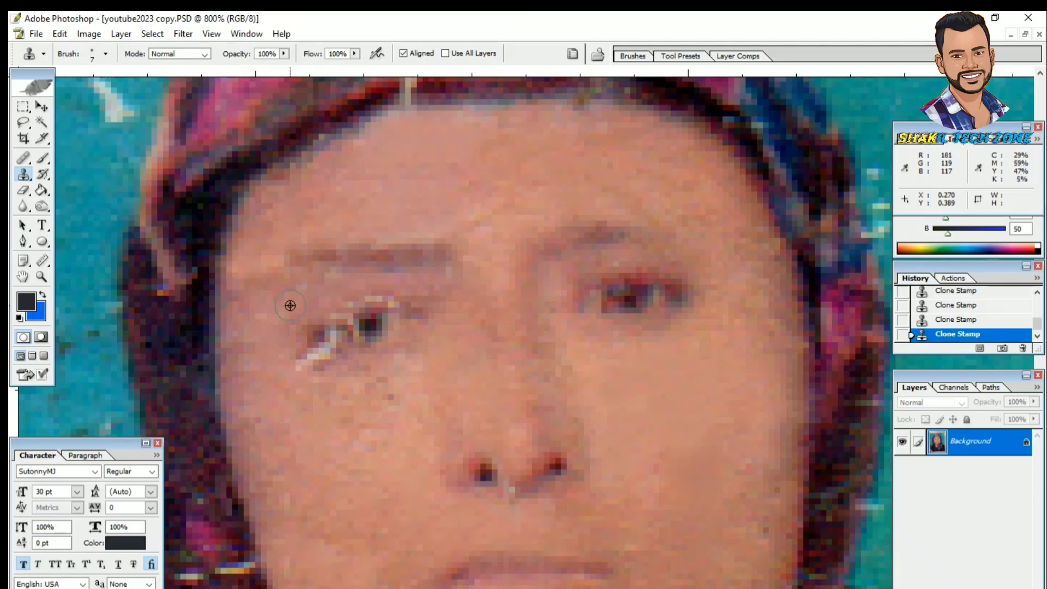
Clone skin from the cheek over the white streak beneath the damaged eye's outer corner
{"action": "left_click", "coordinate": [307, 381], "text": "alt"}
{"action": "left_click_drag", "start_coordinate": [301, 362], "coordinate": [321, 355]}
{"action": "scroll", "coordinate": [348, 402], "scroll_direction": "up", "scroll_amount": 2}
{"action": "scroll", "coordinate": [352, 382], "scroll_direction": "down", "scroll_amount": 4}
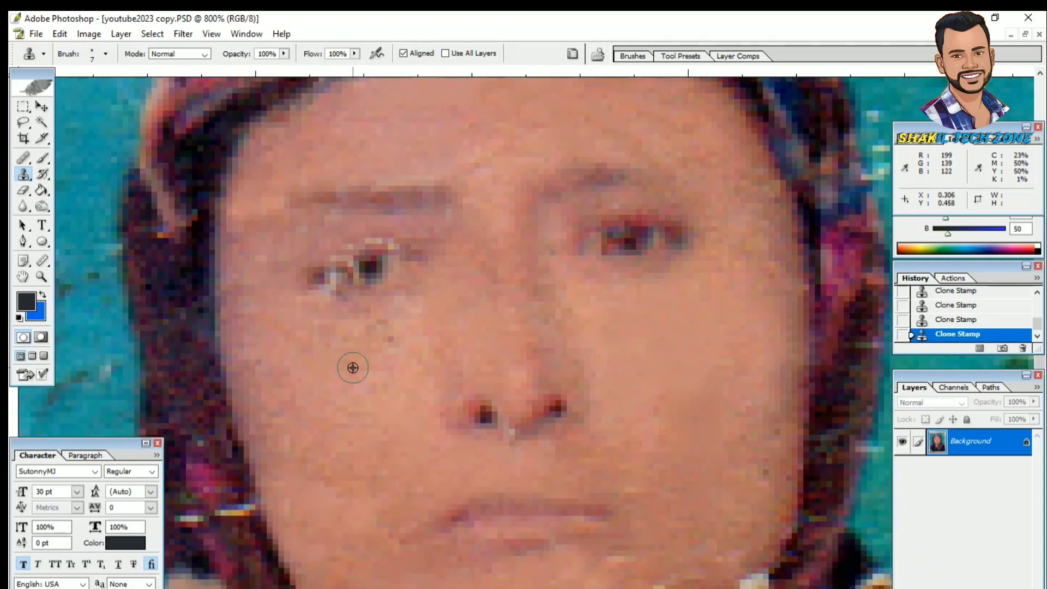
Clone over the remaining white marks in the damaged eye, using the undamaged eye's upper lid as source
{"action": "scroll", "coordinate": [353, 368], "scroll_direction": "up", "scroll_amount": 3}
{"action": "scroll", "coordinate": [353, 368], "scroll_direction": "up", "scroll_amount": 2}
{"action": "scroll", "coordinate": [360, 371], "scroll_direction": "down", "scroll_amount": 2}
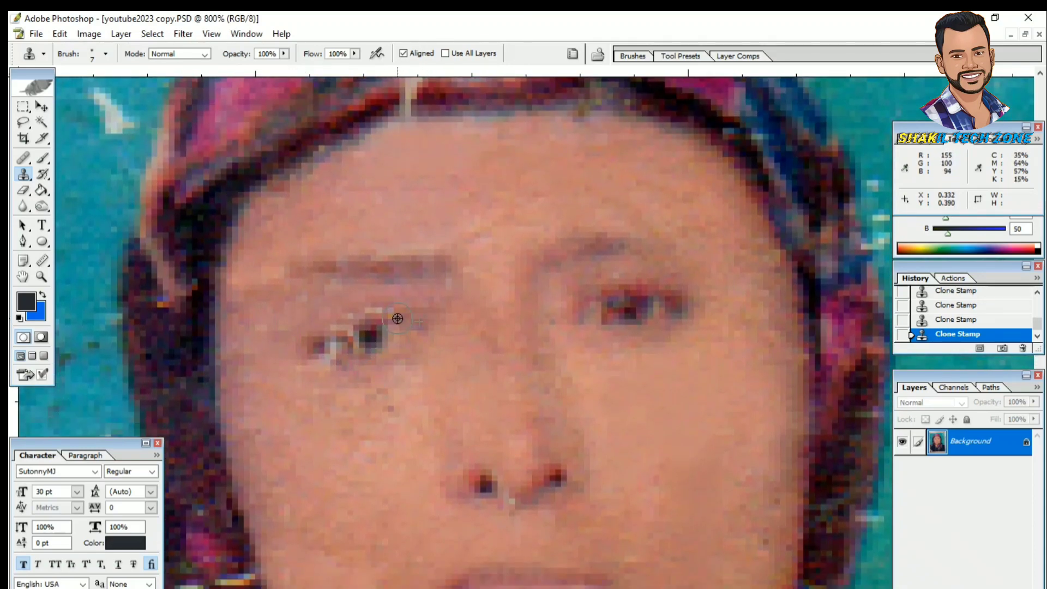
{"action": "left_click_drag", "start_coordinate": [317, 343], "coordinate": [329, 348]}
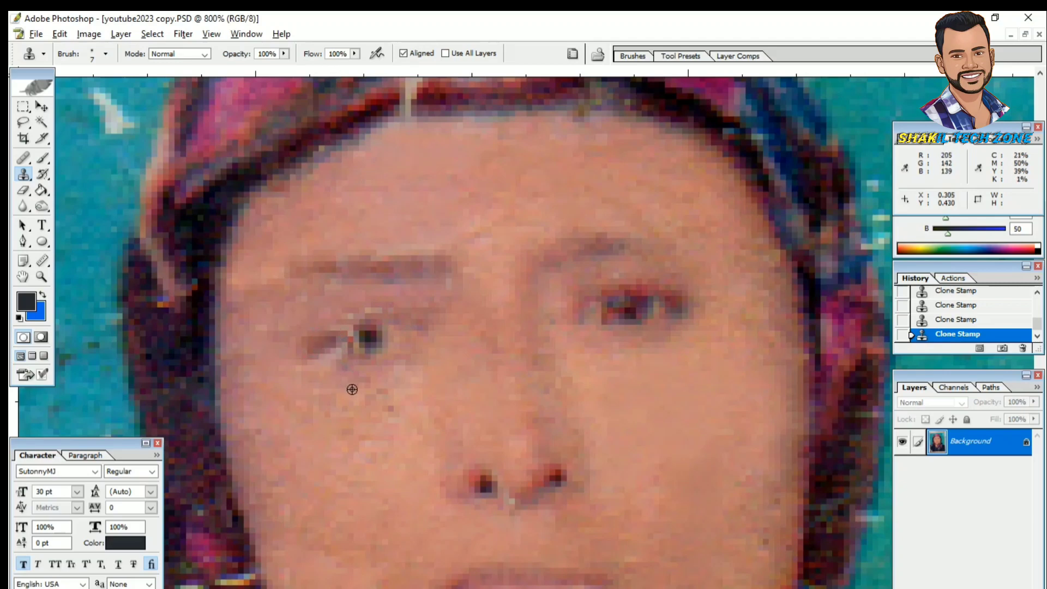
{"action": "scroll", "coordinate": [370, 402], "scroll_direction": "down", "scroll_amount": 2}
{"action": "left_click", "coordinate": [355, 256]}
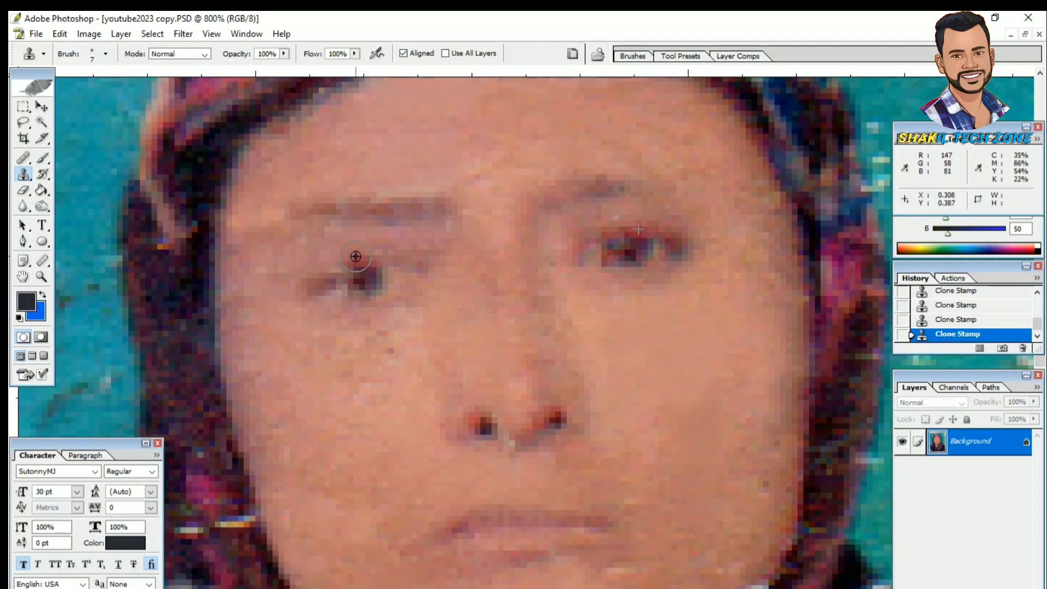
{"action": "left_click", "coordinate": [373, 256]}
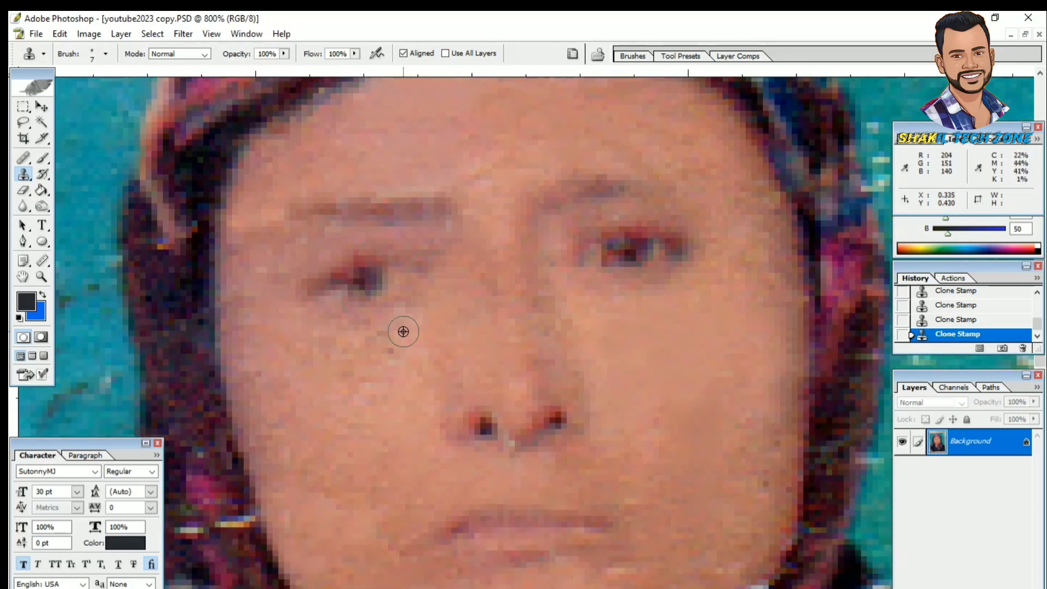
Clone skin and shadow over the pale scratches beside the mouth corner and along the jawline up to the scarf, undoing poor strokes
{"action": "scroll", "coordinate": [402, 332], "scroll_direction": "down", "scroll_amount": 1}
{"action": "scroll", "coordinate": [574, 316], "scroll_direction": "up", "scroll_amount": 2}
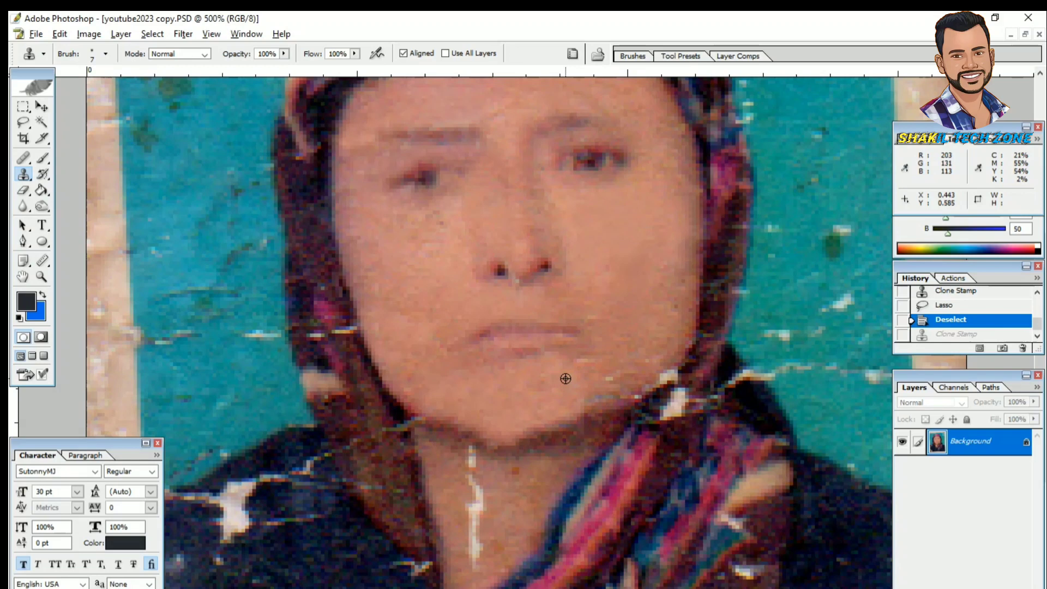
{"action": "left_click", "coordinate": [594, 358]}
{"action": "left_click", "coordinate": [587, 372]}
{"action": "left_click", "coordinate": [581, 386]}
{"action": "left_click", "coordinate": [666, 376]}
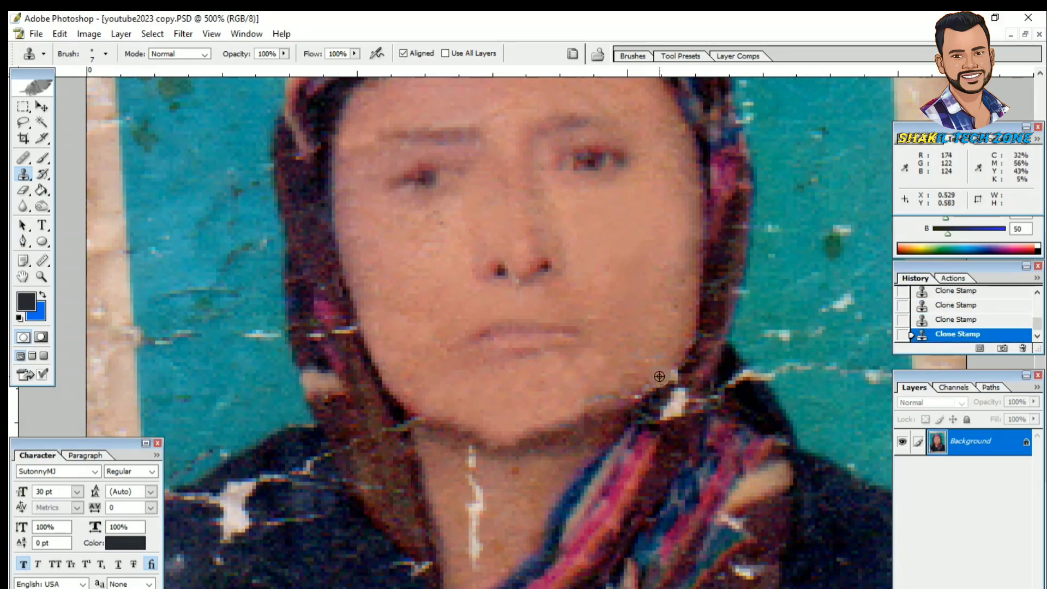
{"action": "key", "text": "ctrl+z"}
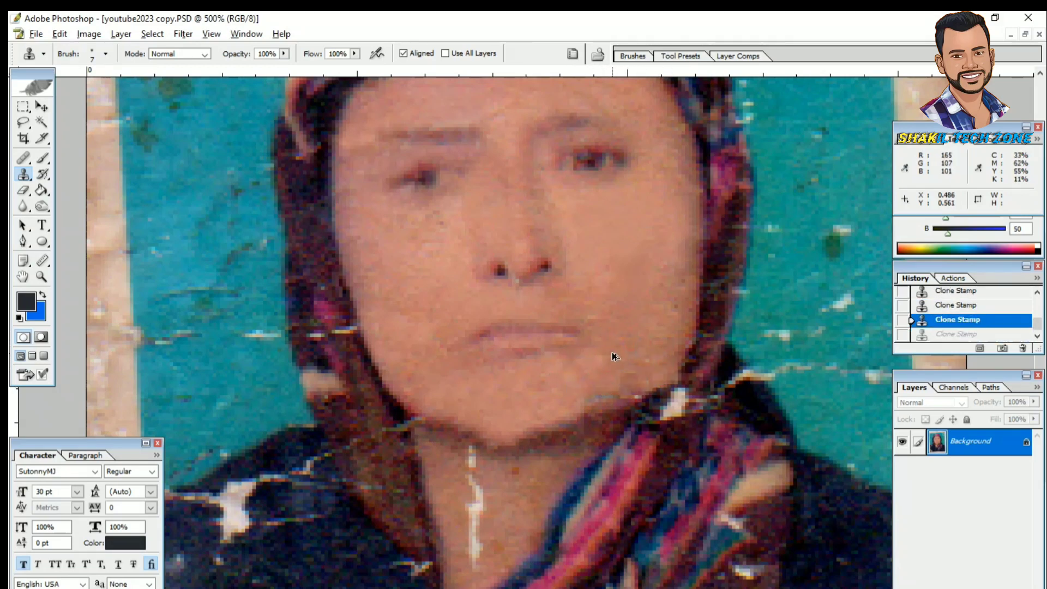
{"action": "left_click", "coordinate": [628, 388]}
{"action": "key", "text": "ctrl+z"}
{"action": "left_click", "coordinate": [615, 397]}
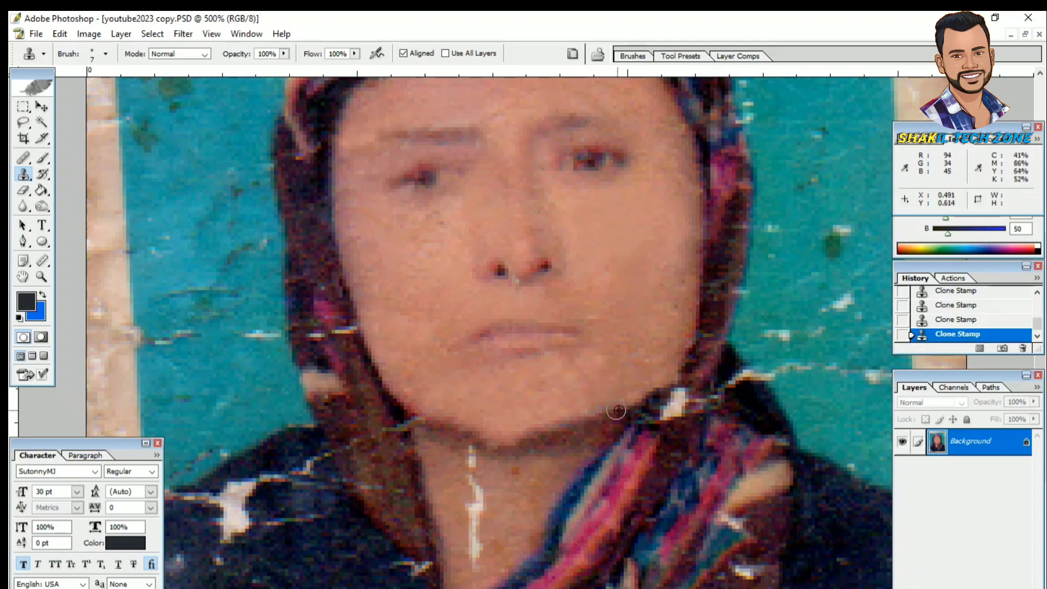
Clone scarf pattern over the white tear in the scarf fold beside the jaw
{"action": "scroll", "coordinate": [584, 409], "scroll_direction": "up", "scroll_amount": 1}
{"action": "left_click_drag", "start_coordinate": [670, 456], "coordinate": [657, 468]}
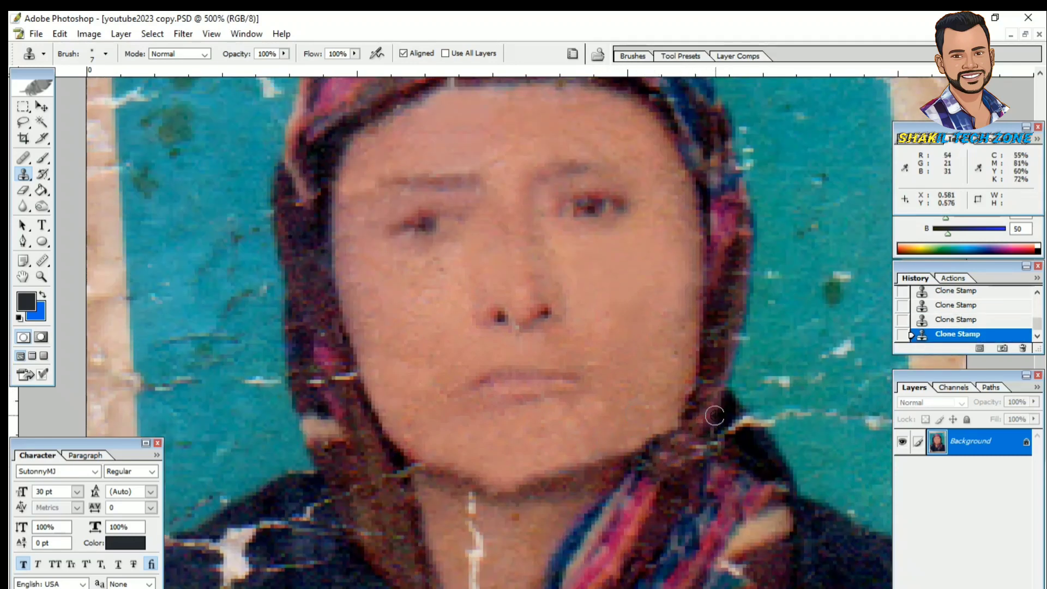
{"action": "scroll", "coordinate": [607, 489], "scroll_direction": "down", "scroll_amount": 1}
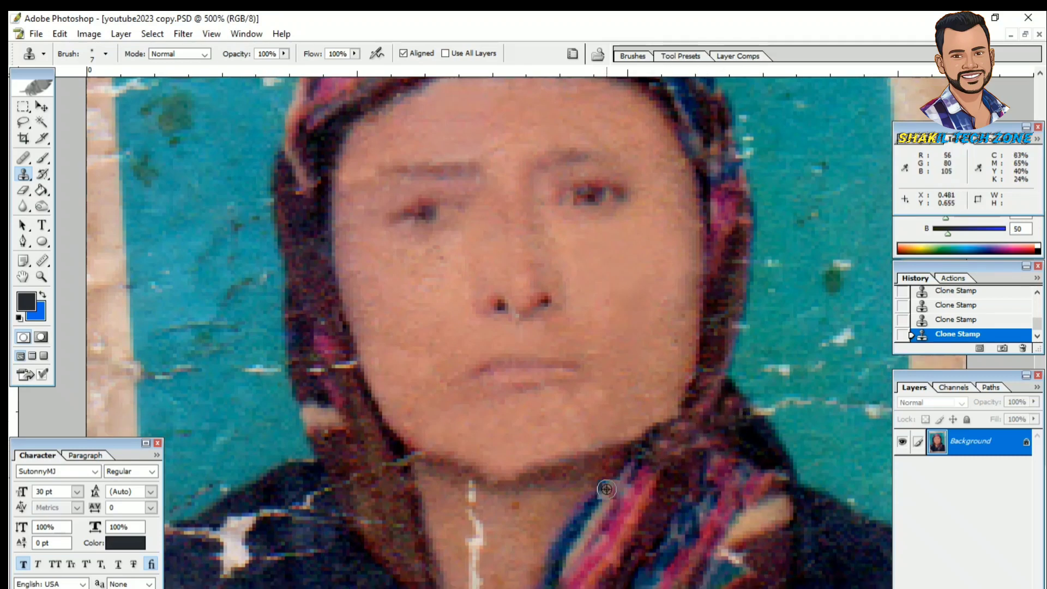
Clone neck skin over the vertical white tear running down the neck
{"action": "scroll", "coordinate": [606, 489], "scroll_direction": "down", "scroll_amount": 3}
{"action": "left_click_drag", "start_coordinate": [474, 456], "coordinate": [474, 510]}
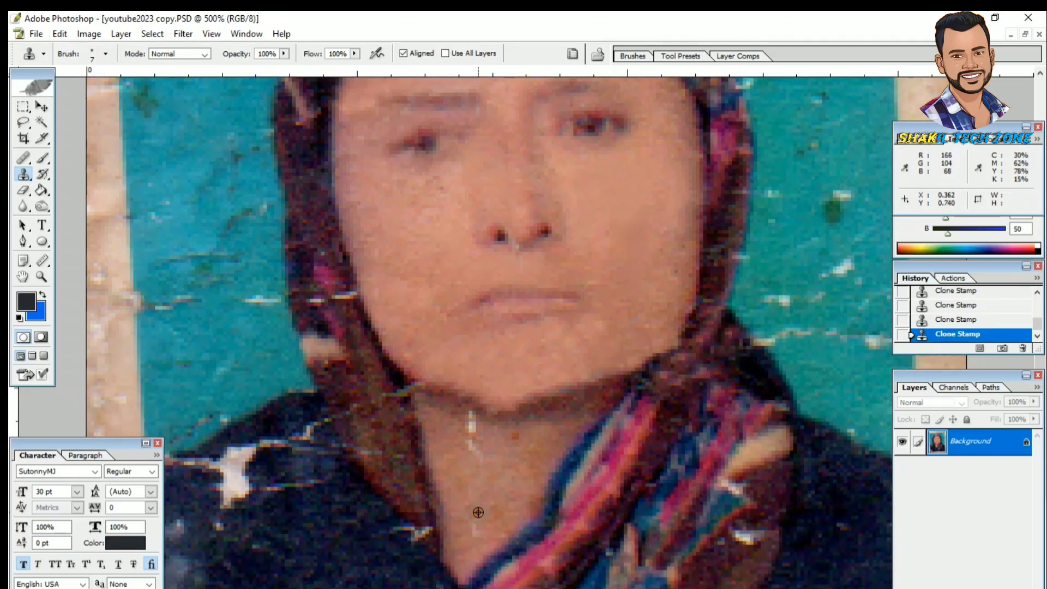
{"action": "left_click_drag", "start_coordinate": [472, 430], "coordinate": [473, 454]}
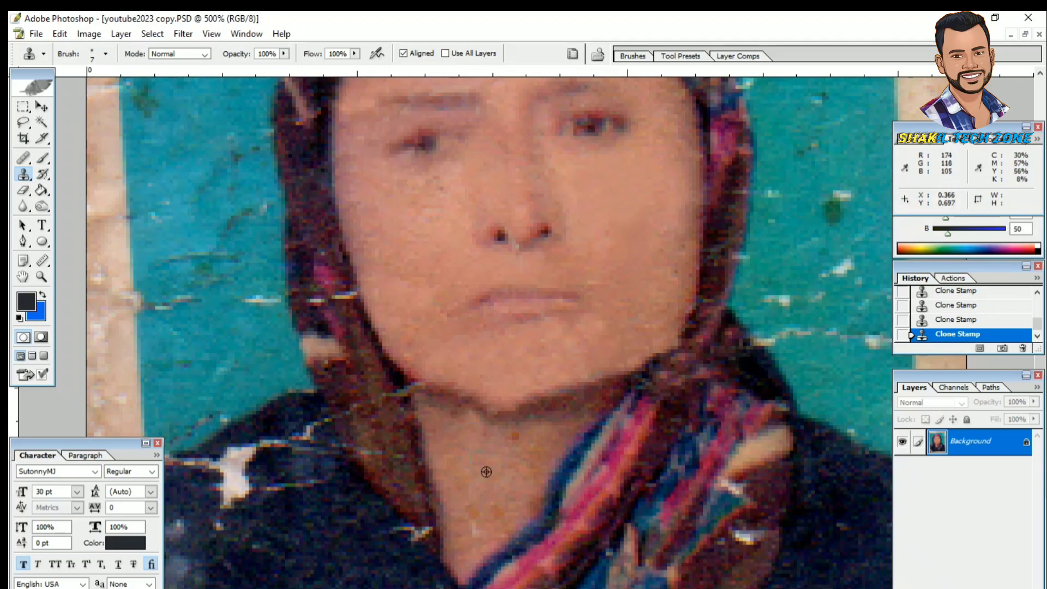
Clone dark coat fabric over the white patch and creases on the shoulder below the damaged-eye side of the face
{"action": "scroll", "coordinate": [467, 421], "scroll_direction": "down", "scroll_amount": 3}
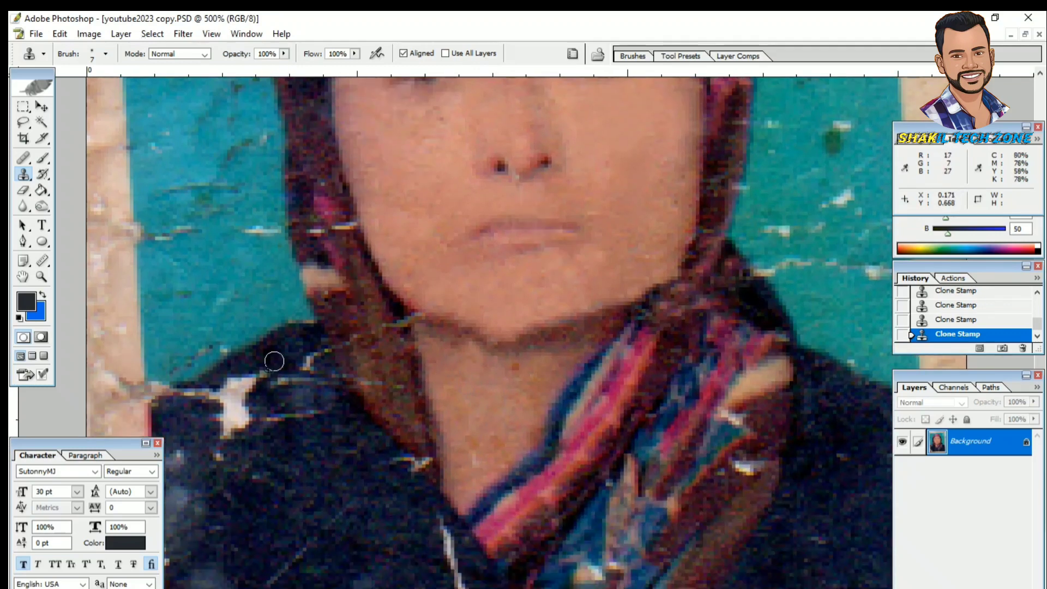
{"action": "mouse_move", "coordinate": [274, 362]}
{"action": "left_mouse_down"}
{"action": "mouse_move", "coordinate": [234, 388]}
{"action": "mouse_move", "coordinate": [226, 376]}
{"action": "mouse_move", "coordinate": [226, 410]}
{"action": "mouse_move", "coordinate": [224, 431]}
{"action": "left_mouse_up"}
{"action": "left_click_drag", "start_coordinate": [314, 423], "coordinate": [182, 394]}
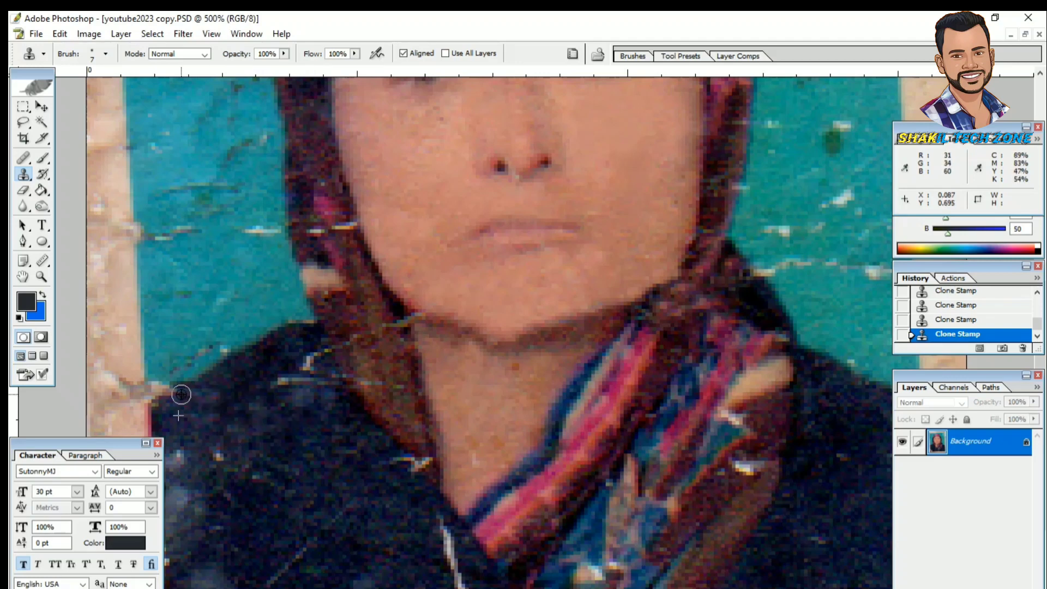
{"action": "mouse_move", "coordinate": [276, 377]}
{"action": "left_mouse_down"}
{"action": "mouse_move", "coordinate": [311, 373]}
{"action": "mouse_move", "coordinate": [309, 356]}
{"action": "mouse_move", "coordinate": [330, 346]}
{"action": "mouse_move", "coordinate": [359, 428]}
{"action": "left_mouse_up"}
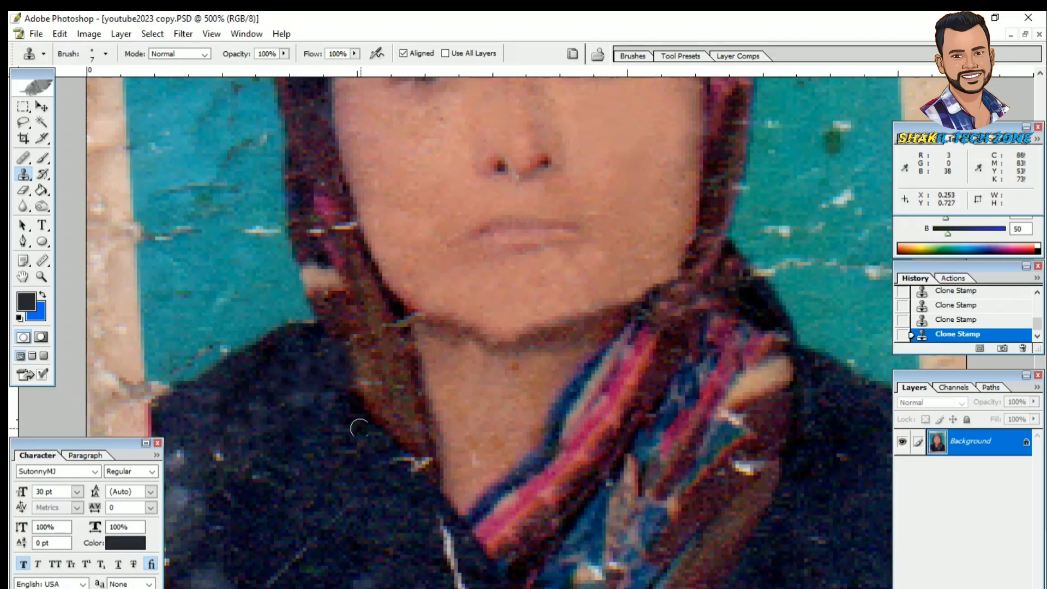
Clone scarf pattern over the crease in the scarf beside the cheek and, with a size 6 brush, the headscarf's vertical front tear
{"action": "scroll", "coordinate": [360, 428], "scroll_direction": "up", "scroll_amount": 3}
{"action": "scroll", "coordinate": [321, 387], "scroll_direction": "up", "scroll_amount": 3}
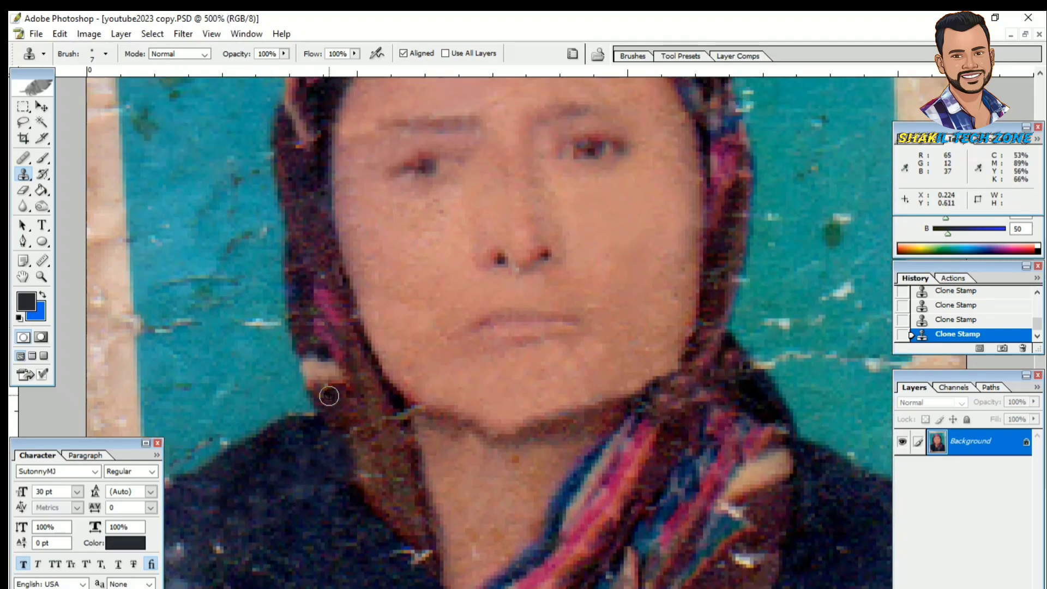
{"action": "key", "text": "ctrl+plus"}
{"action": "key", "text": "ctrl+plus"}
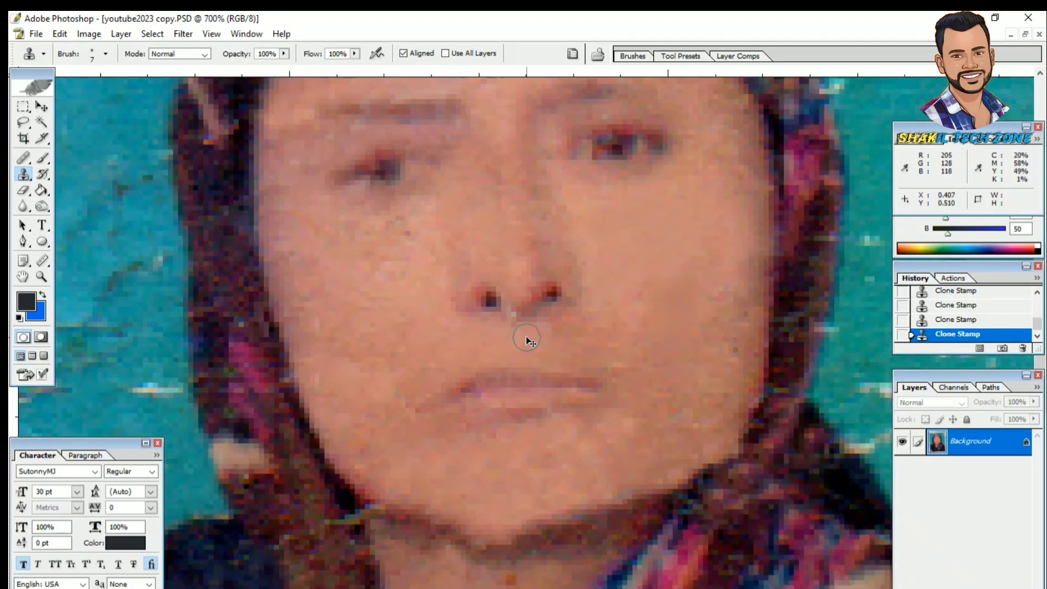
{"action": "key", "text": "bracketleft"}
{"action": "scroll", "coordinate": [526, 339], "scroll_direction": "up", "scroll_amount": 10}
{"action": "mouse_move", "coordinate": [422, 265]}
{"action": "left_mouse_down"}
{"action": "mouse_move", "coordinate": [403, 286]}
{"action": "mouse_move", "coordinate": [415, 311]}
{"action": "left_mouse_up"}
{"action": "left_click_drag", "start_coordinate": [487, 312], "coordinate": [431, 327]}
{"action": "scroll", "coordinate": [487, 264], "scroll_direction": "up", "scroll_amount": 3}
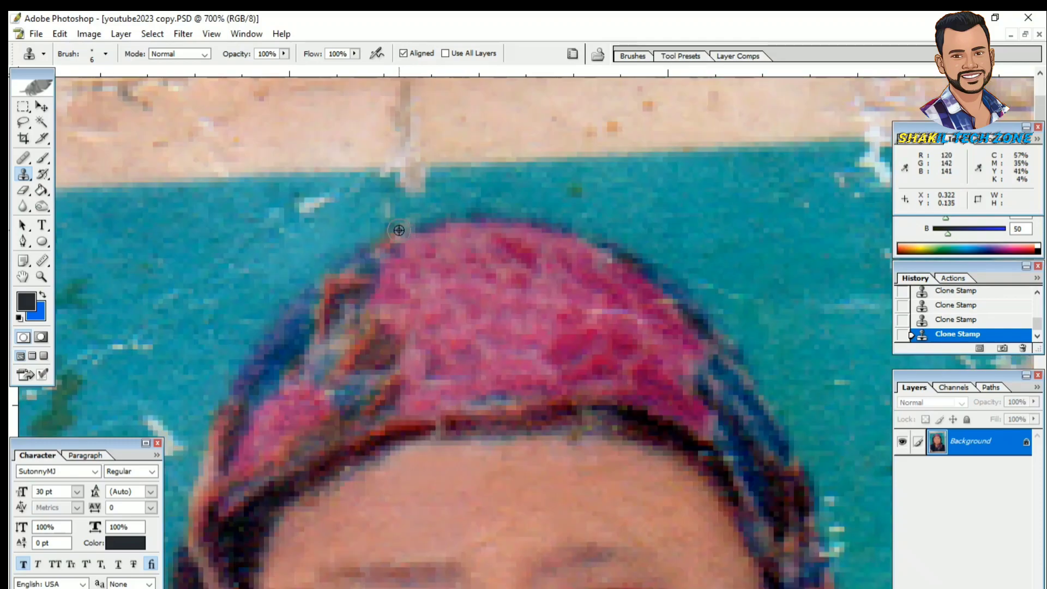
{"action": "scroll", "coordinate": [573, 315], "scroll_direction": "down", "scroll_amount": 3}
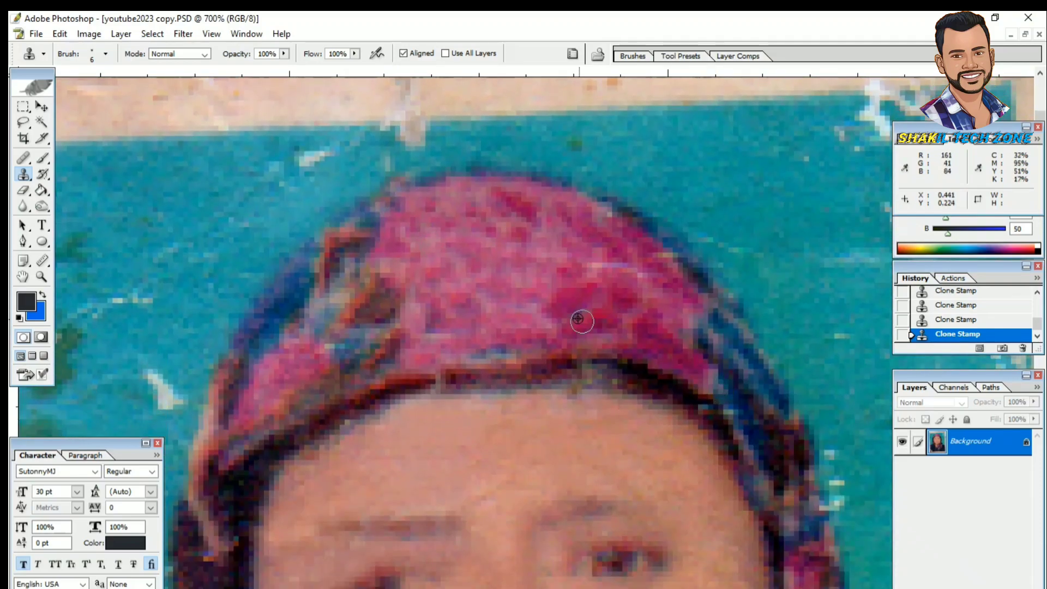
Clone sampled coat fabric over the white tears at the coat's lower corner and down its front opening
{"action": "scroll", "coordinate": [576, 315], "scroll_direction": "down", "scroll_amount": 1}
{"action": "scroll", "coordinate": [526, 313], "scroll_direction": "down", "scroll_amount": 7}
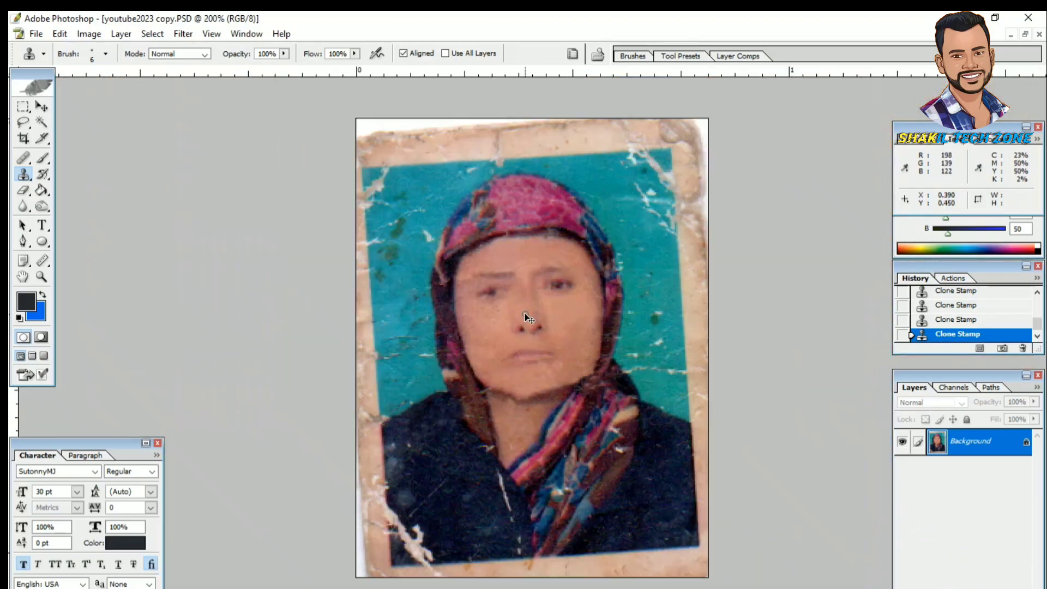
{"action": "scroll", "coordinate": [532, 371], "scroll_direction": "up", "scroll_amount": 1}
{"action": "scroll", "coordinate": [524, 382], "scroll_direction": "down", "scroll_amount": 1}
{"action": "scroll", "coordinate": [491, 425], "scroll_direction": "up", "scroll_amount": 3}
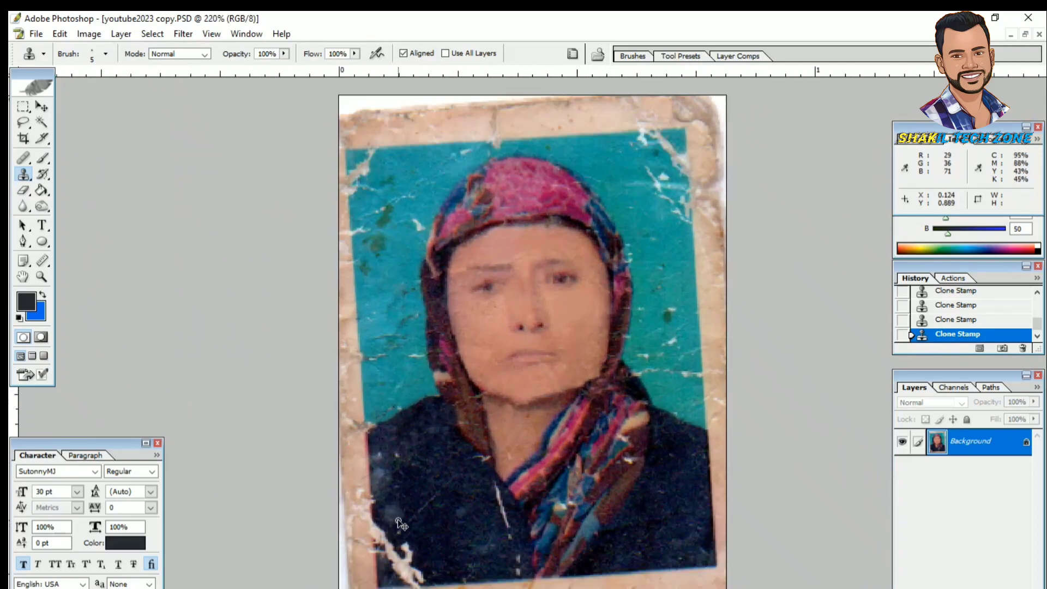
{"action": "key", "text": "bracketright"}
{"action": "left_click", "coordinate": [398, 511], "text": "alt"}
{"action": "left_click_drag", "start_coordinate": [378, 525], "coordinate": [413, 568]}
{"action": "left_click", "coordinate": [469, 509], "text": "alt"}
{"action": "mouse_move", "coordinate": [492, 494]}
{"action": "left_mouse_down"}
{"action": "mouse_move", "coordinate": [510, 556]}
{"action": "mouse_move", "coordinate": [480, 530]}
{"action": "mouse_move", "coordinate": [509, 556]}
{"action": "left_mouse_up"}
{"action": "left_click", "coordinate": [477, 527], "text": "alt"}
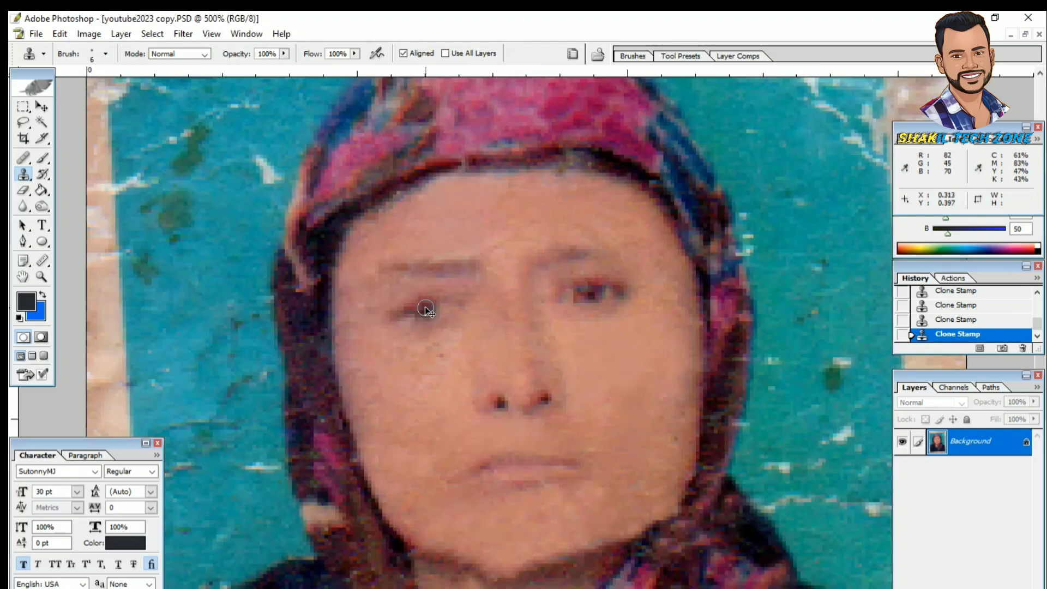
Lasso the intact eye, duplicate it over the damaged eye, and flip the copy horizontally with Free Transform
{"action": "left_click", "coordinate": [23, 123]}
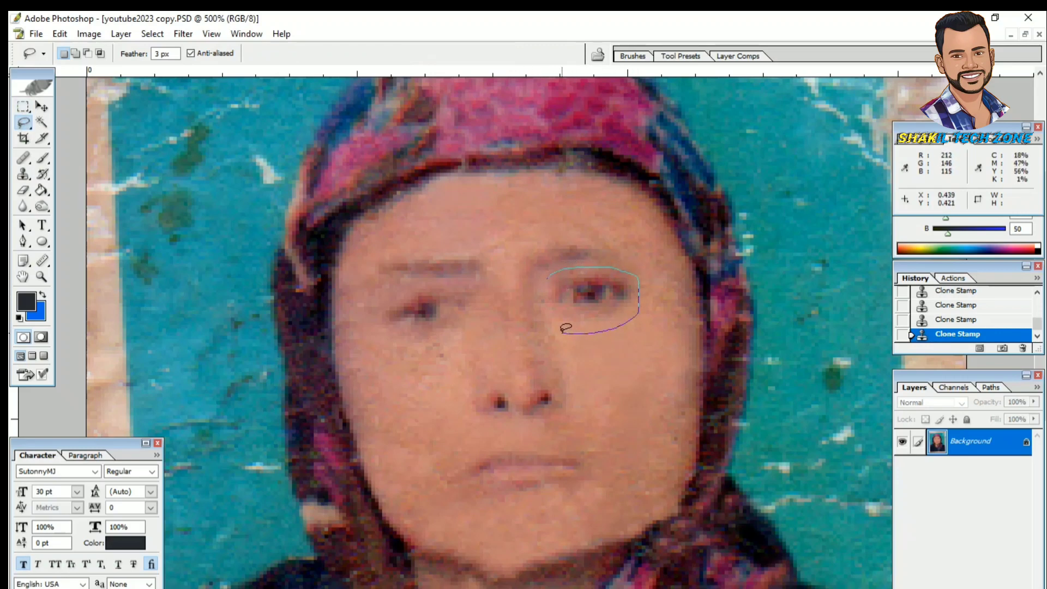
{"action": "mouse_move", "coordinate": [545, 292]}
{"action": "left_mouse_down"}
{"action": "mouse_move", "coordinate": [547, 279]}
{"action": "mouse_move", "coordinate": [593, 299]}
{"action": "mouse_move", "coordinate": [433, 309]}
{"action": "left_mouse_up"}
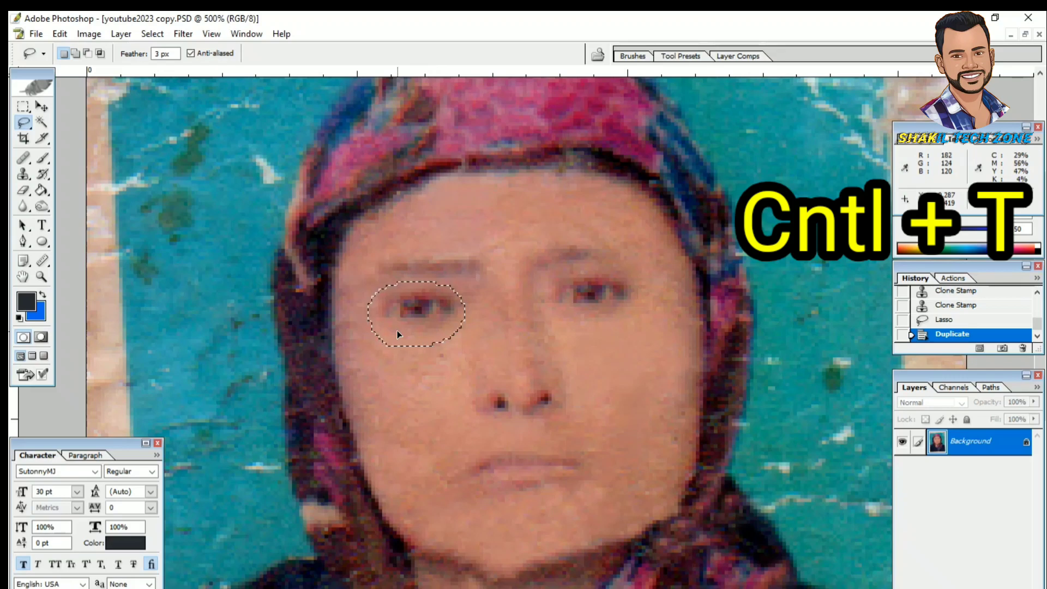
{"action": "key", "text": "ctrl+t"}
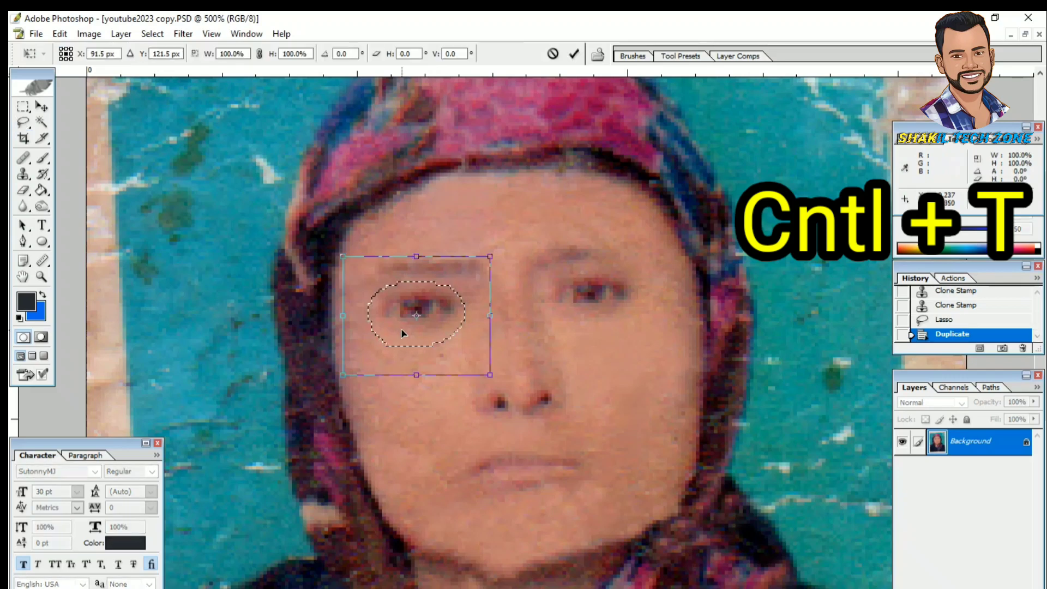
{"action": "right_click", "coordinate": [418, 297]}
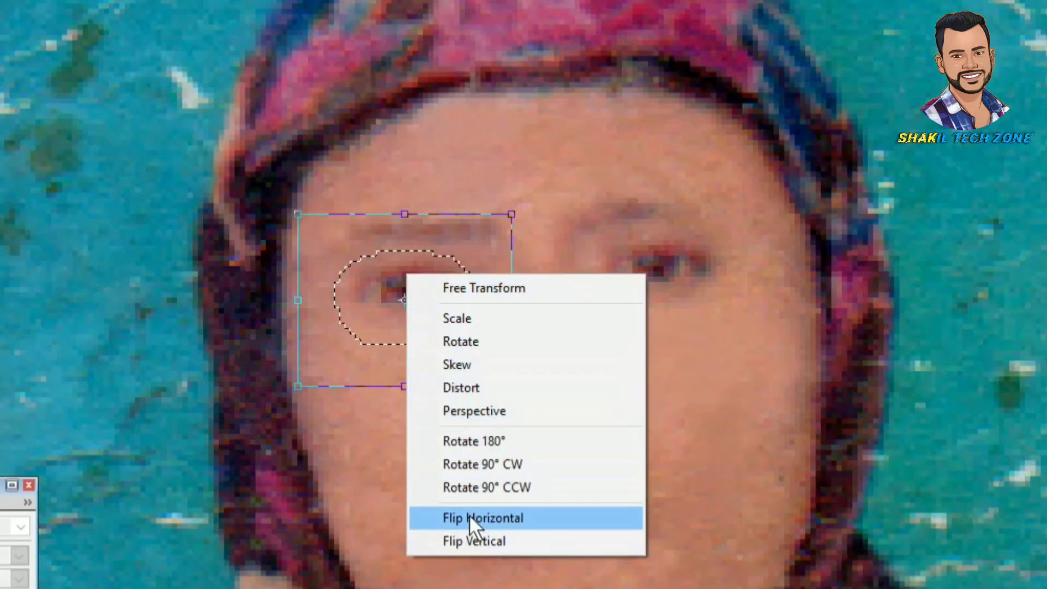
{"action": "left_click", "coordinate": [469, 516]}
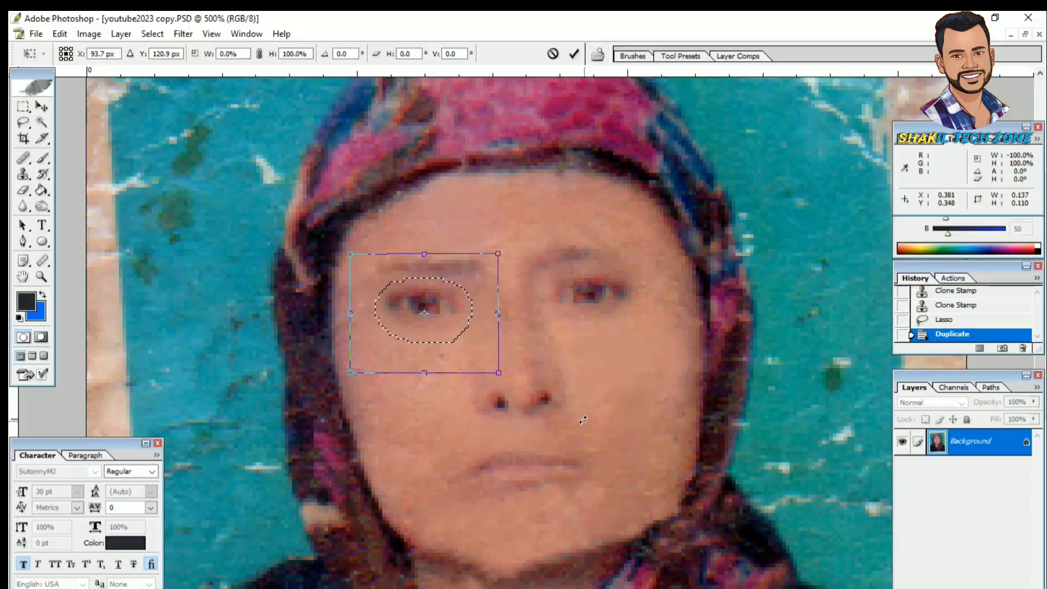
{"action": "key", "text": "Return"}
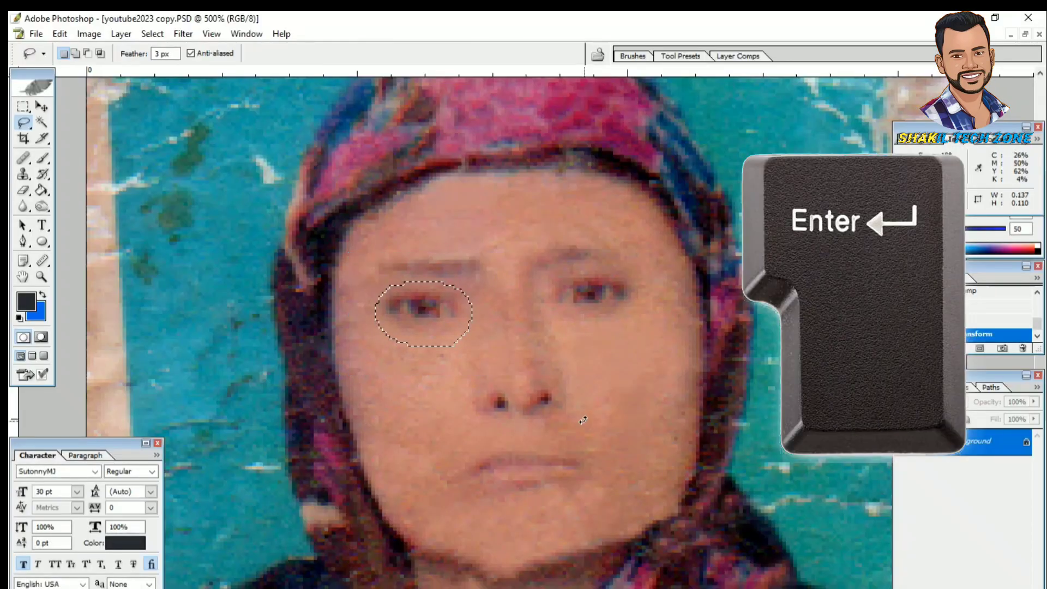
Draw a Measure tool line along the tilted upper edge of the teal background, from corner to corner
{"action": "scroll", "coordinate": [580, 414], "scroll_direction": "up", "scroll_amount": 3}
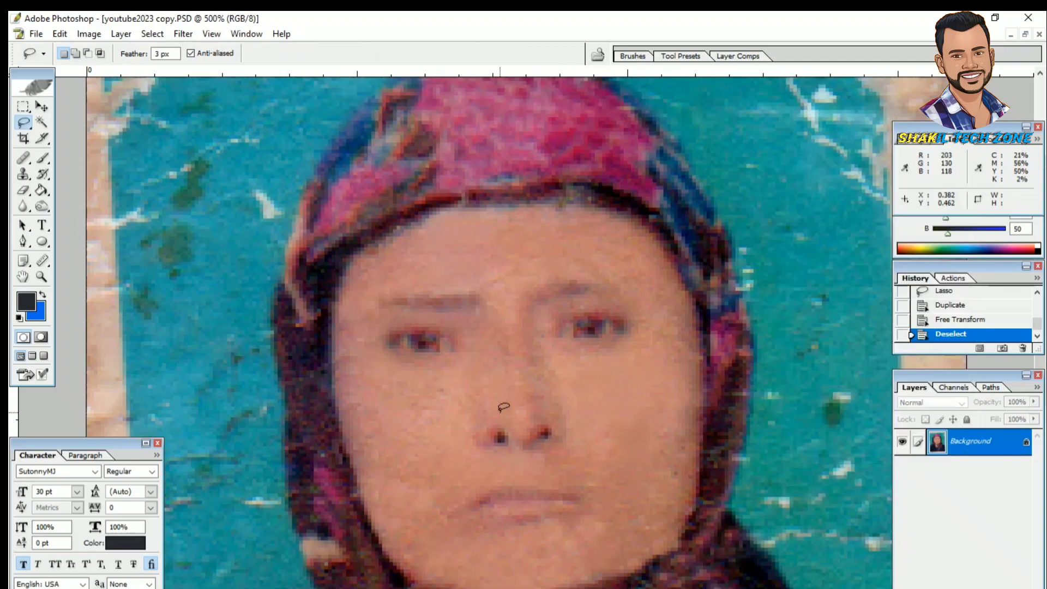
{"action": "scroll", "coordinate": [590, 380], "scroll_direction": "down", "scroll_amount": 2}
{"action": "scroll", "coordinate": [586, 373], "scroll_direction": "down", "scroll_amount": 4}
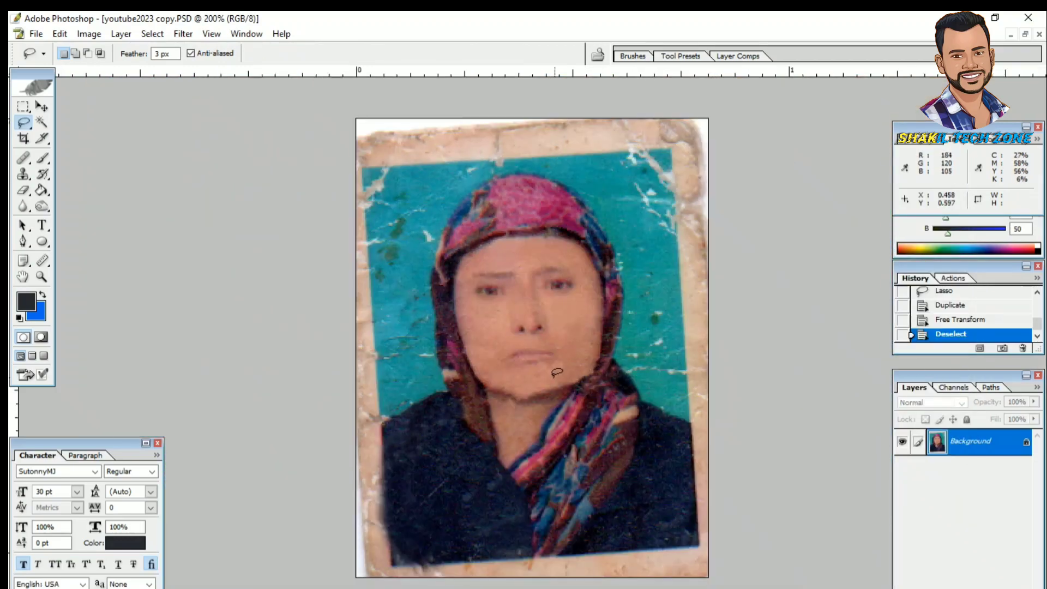
{"action": "scroll", "coordinate": [545, 357], "scroll_direction": "up", "scroll_amount": 2}
{"action": "scroll", "coordinate": [541, 356], "scroll_direction": "down", "scroll_amount": 2}
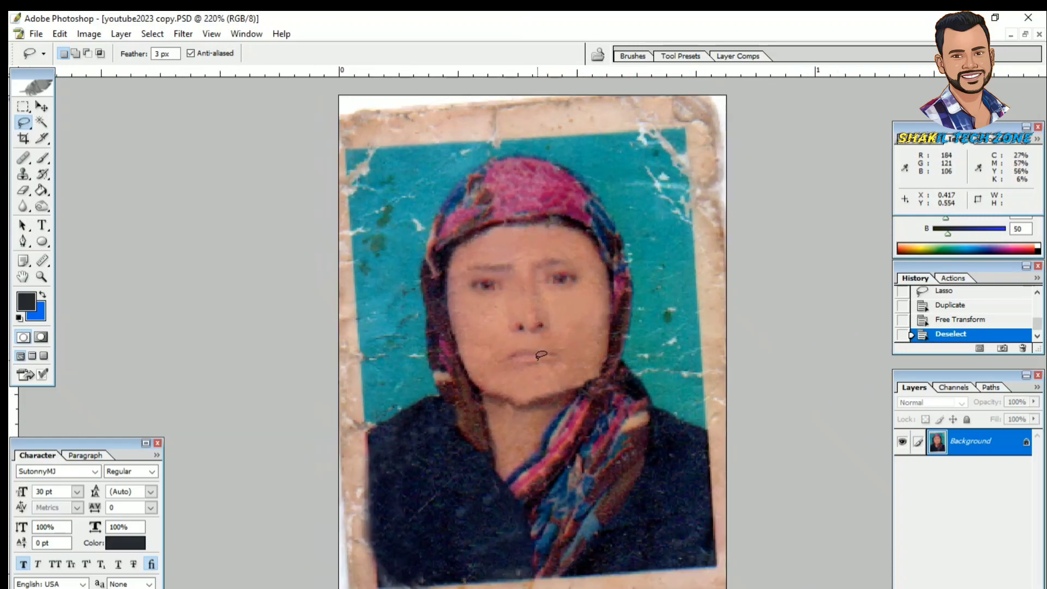
{"action": "scroll", "coordinate": [541, 356], "scroll_direction": "up", "scroll_amount": 3}
{"action": "scroll", "coordinate": [542, 356], "scroll_direction": "down", "scroll_amount": 1}
{"action": "left_click", "coordinate": [48, 259]}
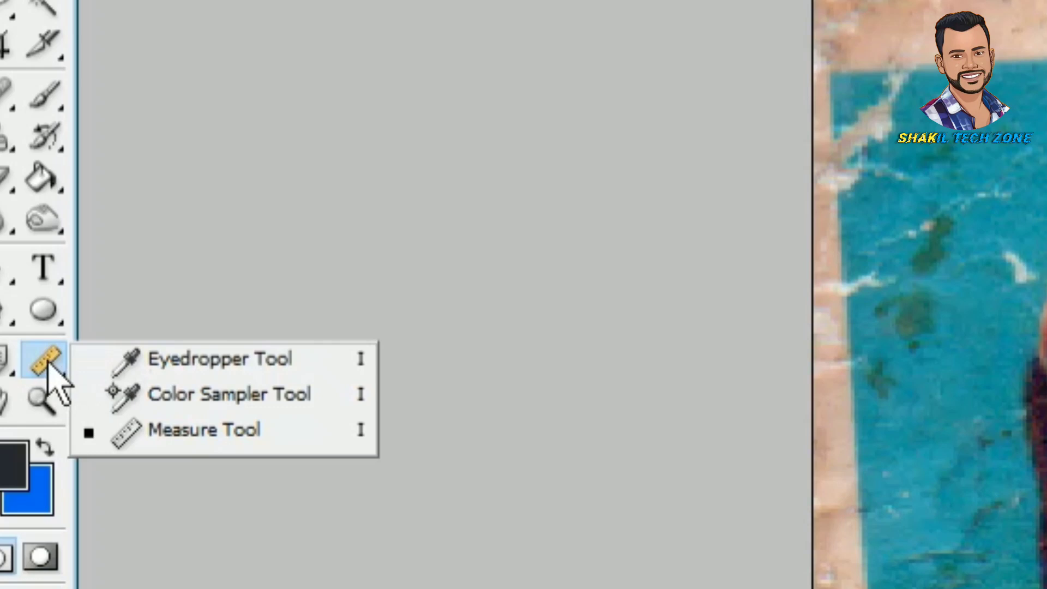
{"action": "left_click", "coordinate": [148, 430]}
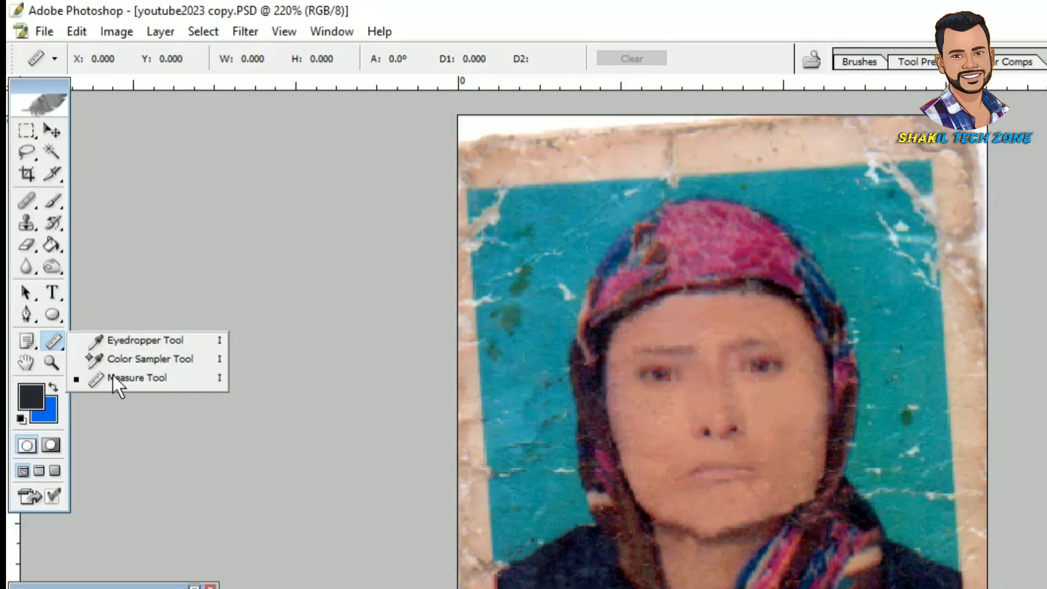
{"action": "left_click", "coordinate": [107, 377]}
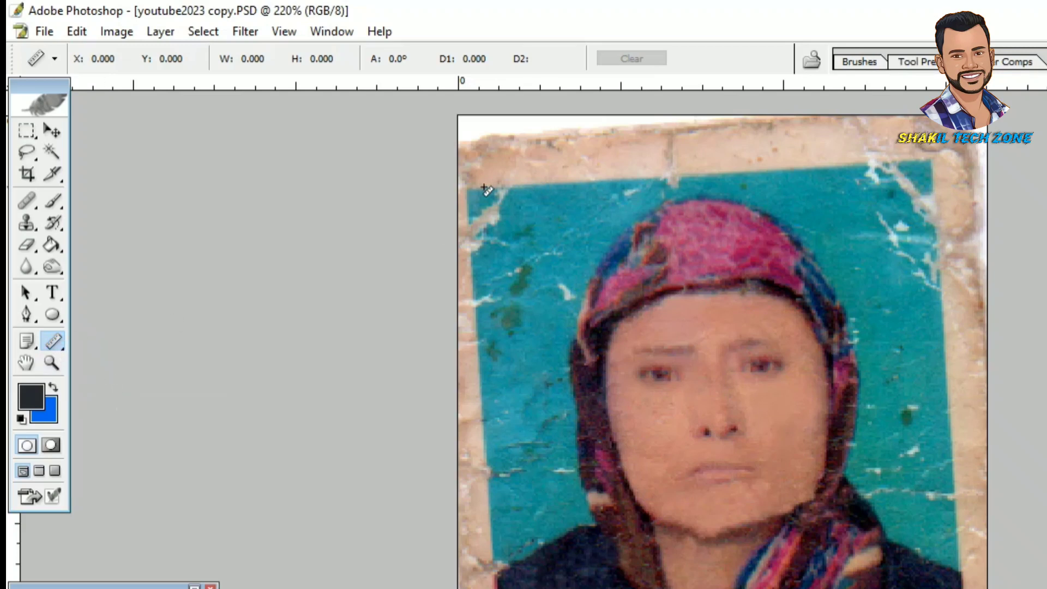
{"action": "left_click_drag", "start_coordinate": [467, 192], "coordinate": [889, 166]}
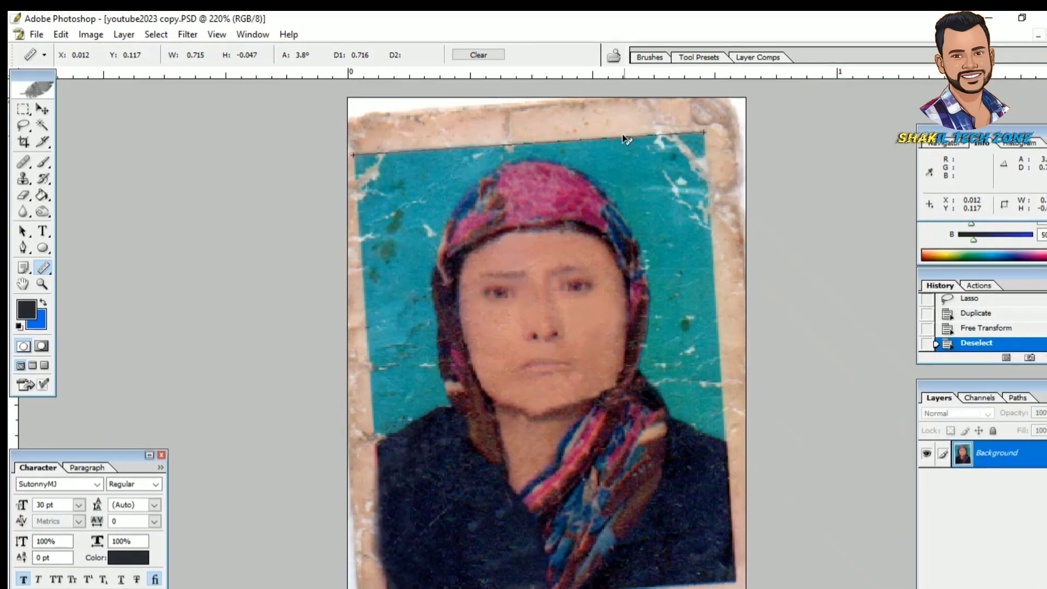
Straighten the photo by rotating the canvas by the arbitrary angle taken from the measured line
{"action": "left_click", "coordinate": [94, 38]}
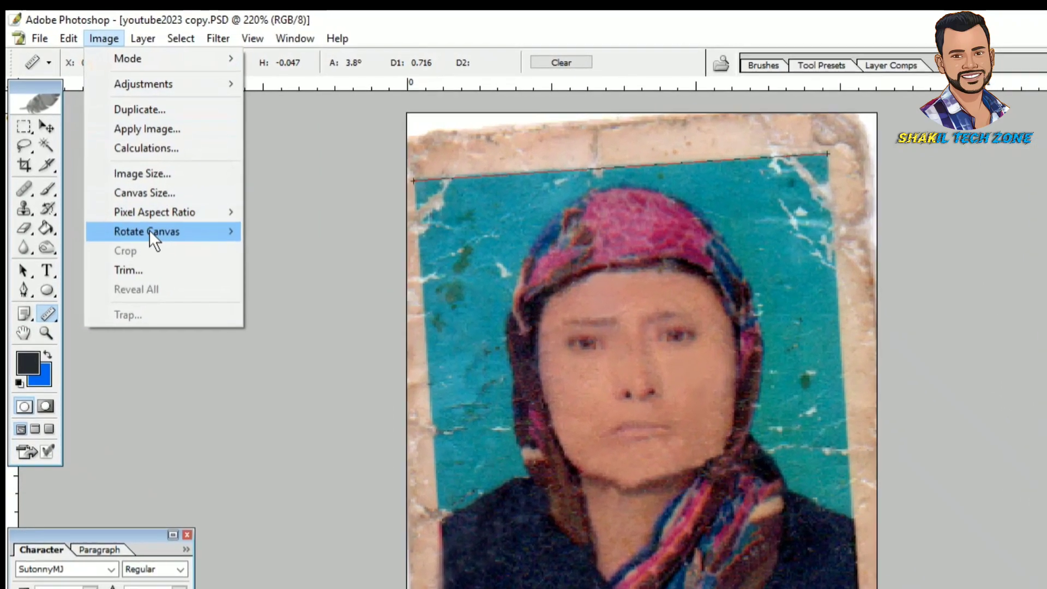
{"action": "mouse_move", "coordinate": [136, 207]}
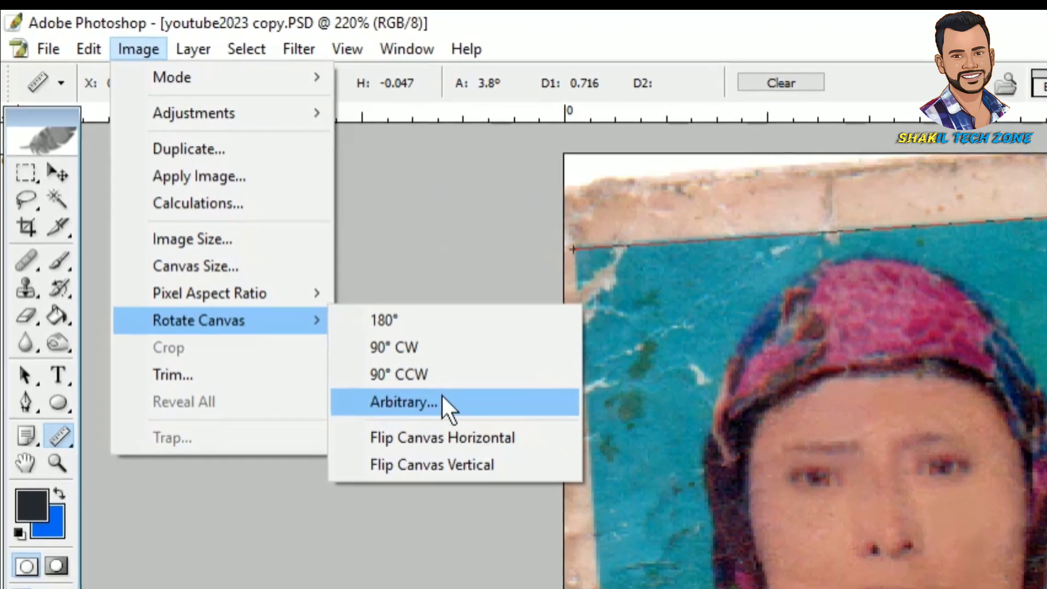
{"action": "left_click", "coordinate": [333, 352]}
{"action": "left_click", "coordinate": [510, 416]}
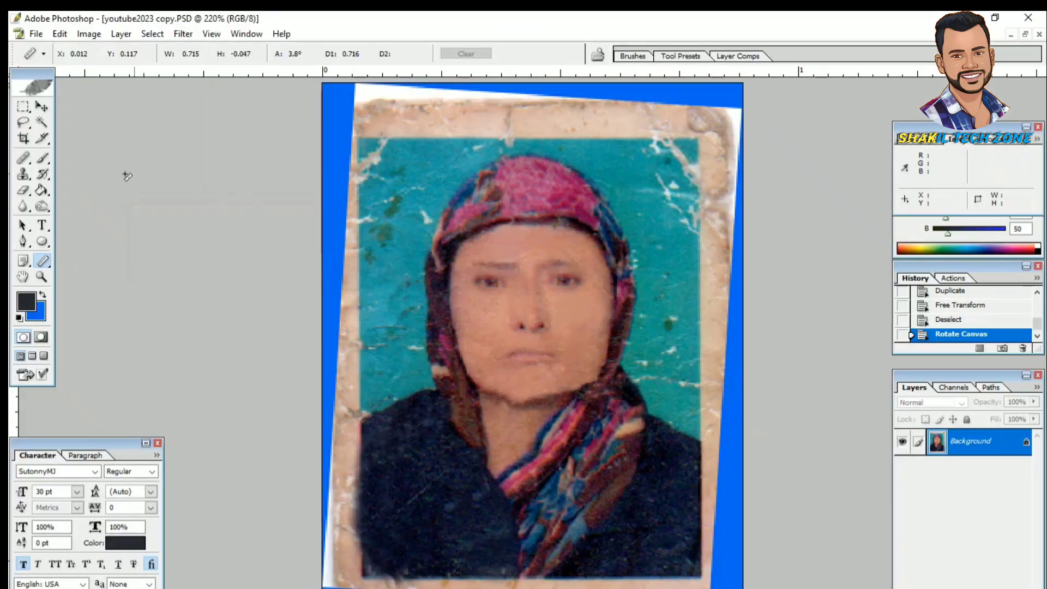
Crop the photo to 19 × 24 mm at 300 pixels/inch, cutting away the worn paper border around the portrait
{"action": "left_click", "coordinate": [22, 140]}
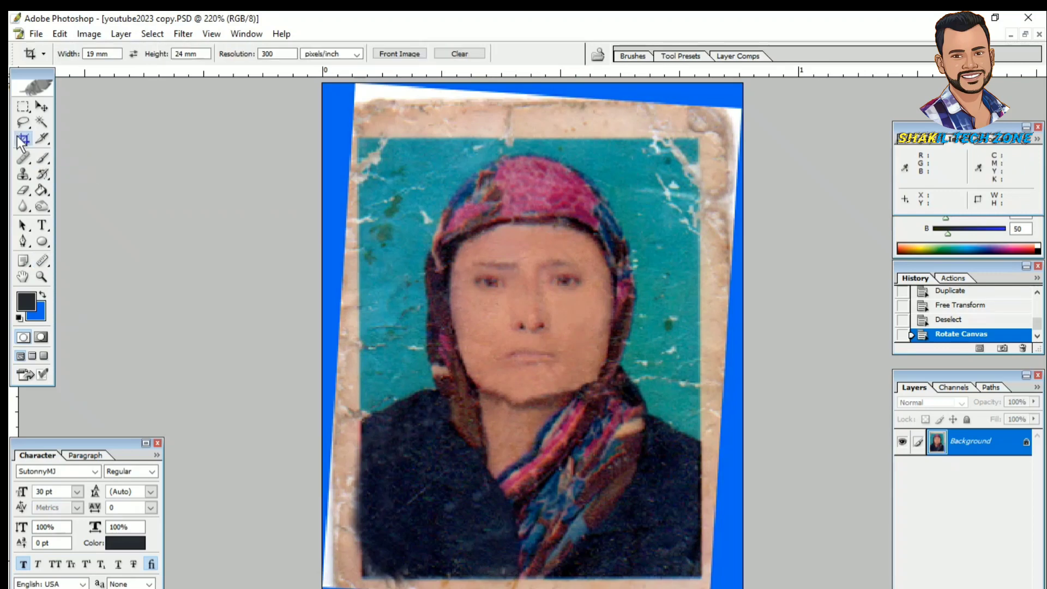
{"action": "key", "text": "Tab"}
{"action": "key", "text": "Tab"}
{"action": "left_click_drag", "start_coordinate": [356, 134], "coordinate": [701, 571]}
{"action": "key", "text": "Return"}
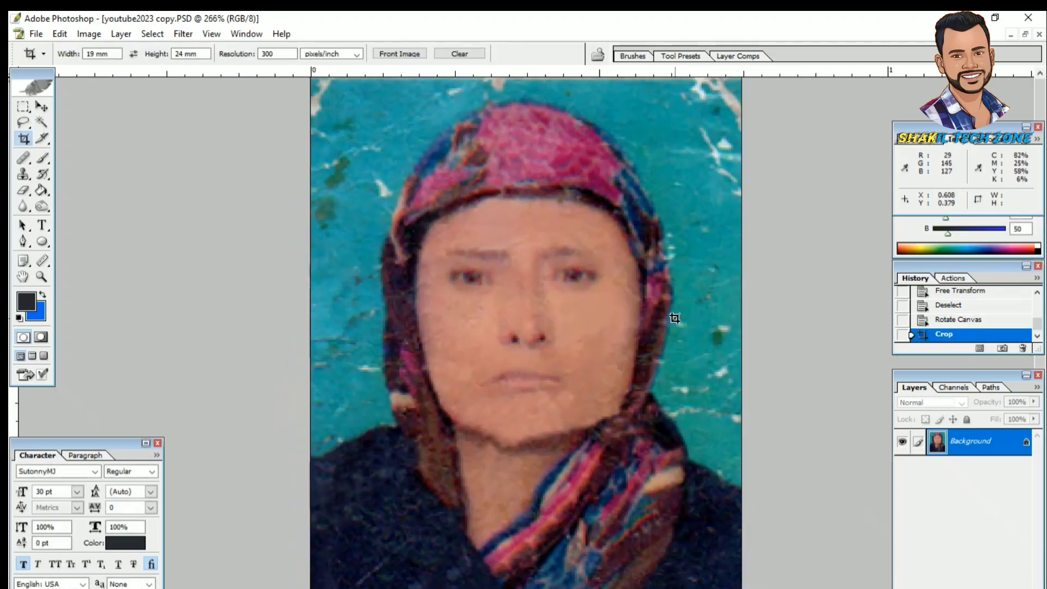
Magic Wand the teal background and the patch above the scarf-side shoulder, fill them with the blue background colour, and deselect
{"action": "left_click", "coordinate": [42, 121]}
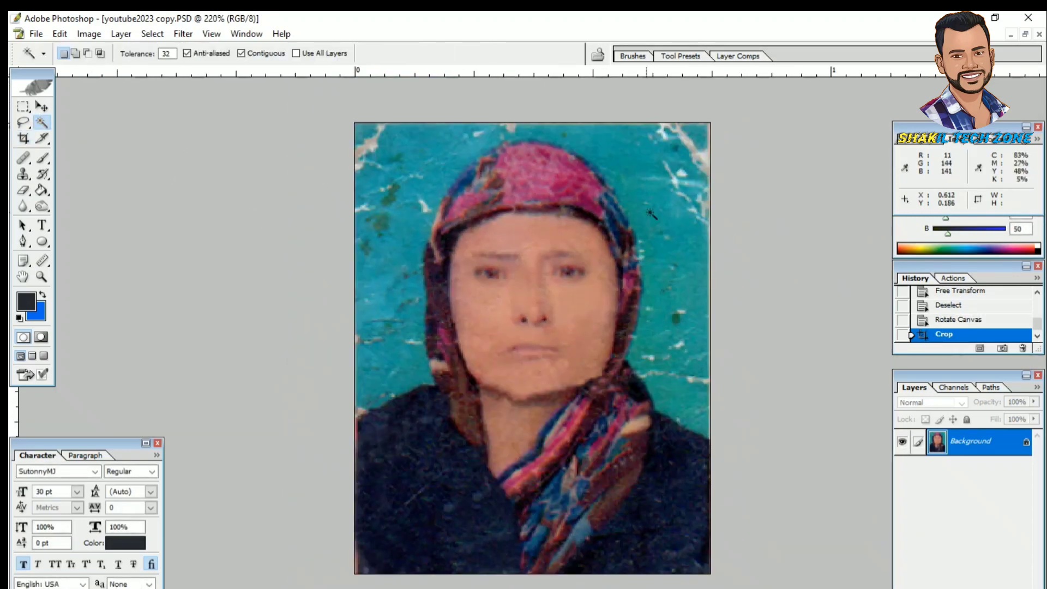
{"action": "left_click", "coordinate": [677, 212]}
{"action": "left_click", "coordinate": [688, 267]}
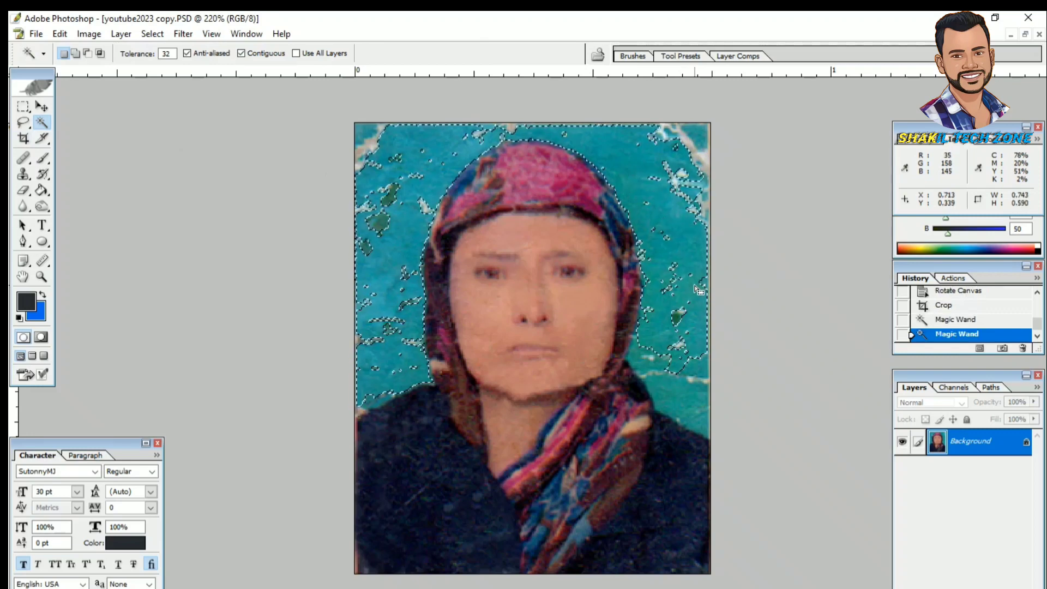
{"action": "key", "text": "ctrl+BackSpace"}
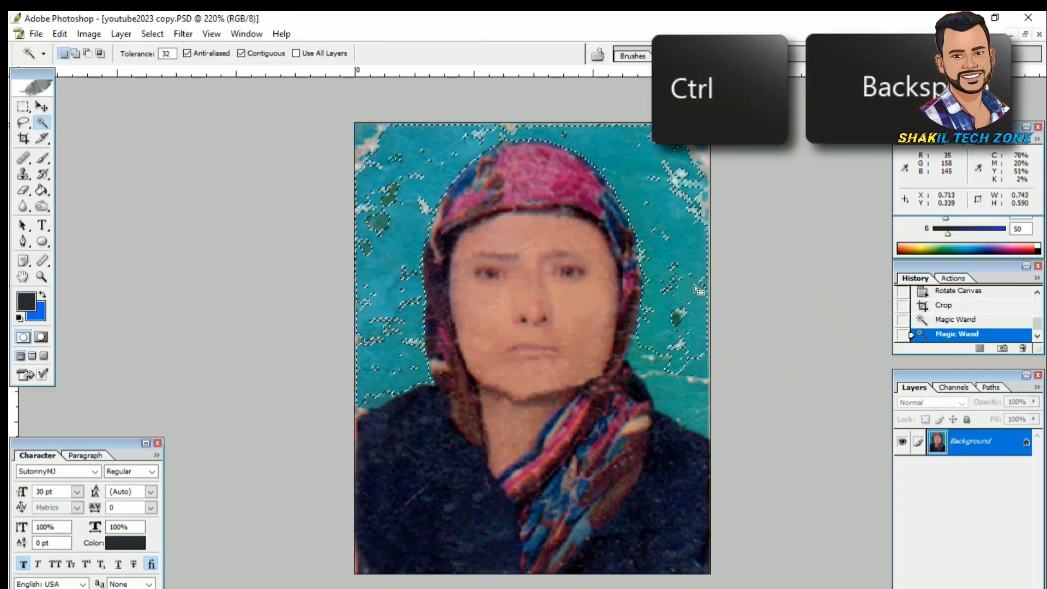
{"action": "left_click", "coordinate": [685, 404]}
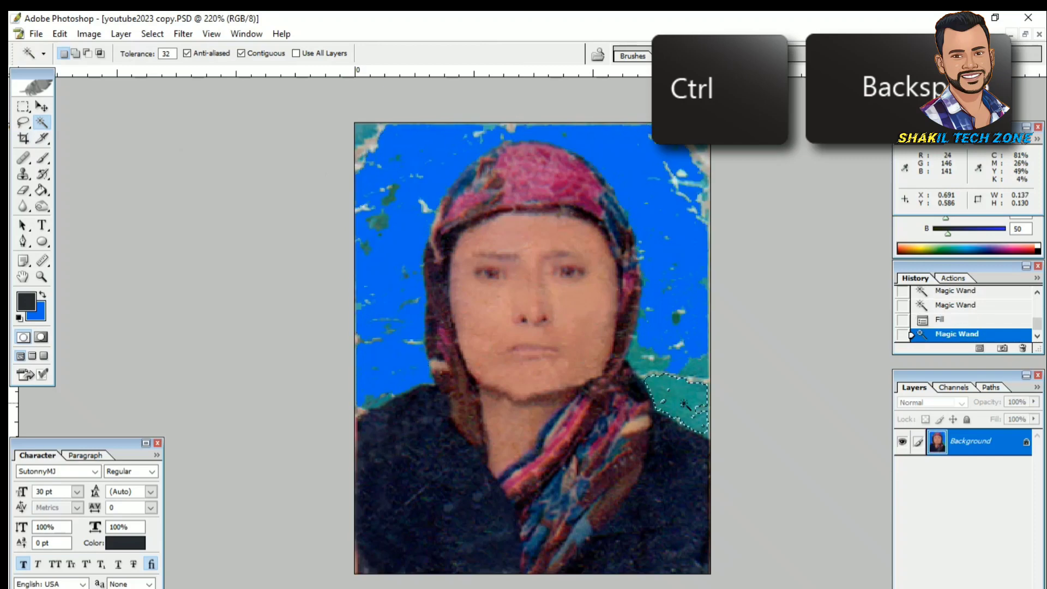
{"action": "key", "text": "ctrl+BackSpace"}
{"action": "key", "text": "ctrl+d"}
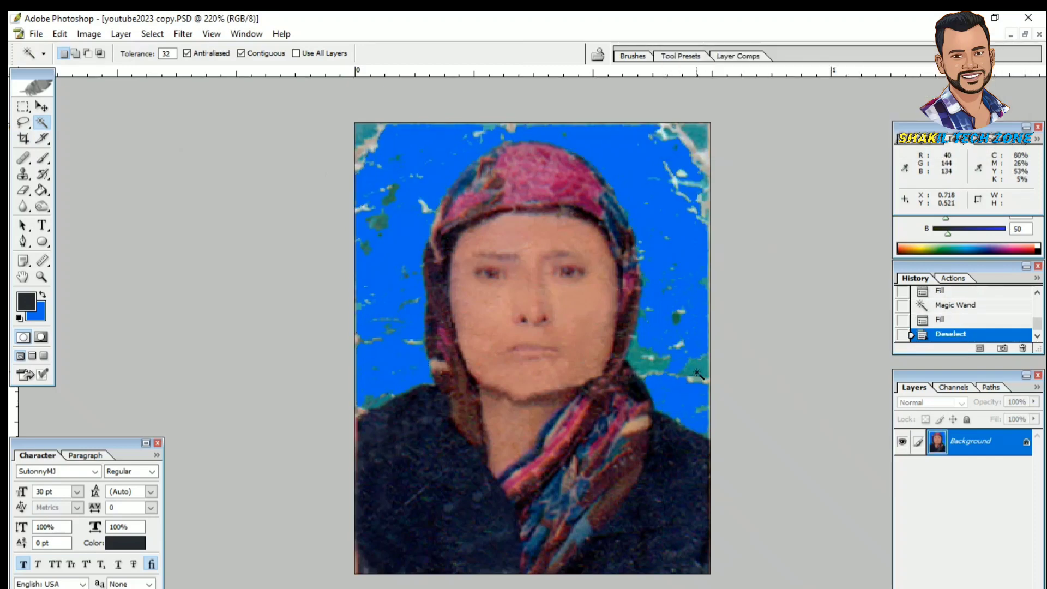
Lasso the speckled background along the photo's left side, fill it with blue, and deselect
{"action": "key", "text": "l"}
{"action": "left_click_drag", "start_coordinate": [414, 360], "coordinate": [413, 365]}
{"action": "key", "text": "ctrl+BackSpace"}
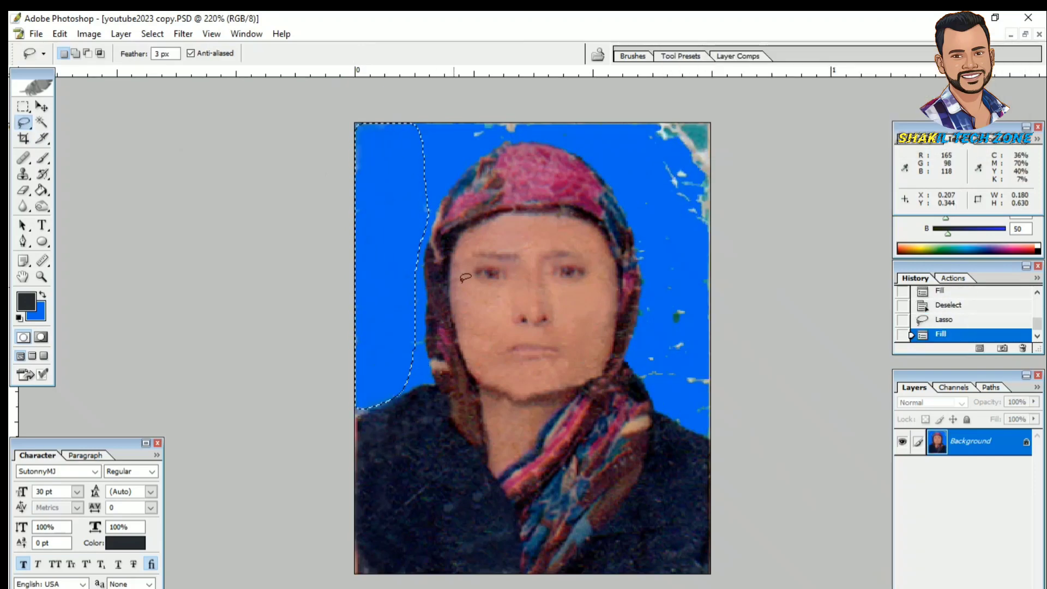
{"action": "key", "text": "ctrl+d"}
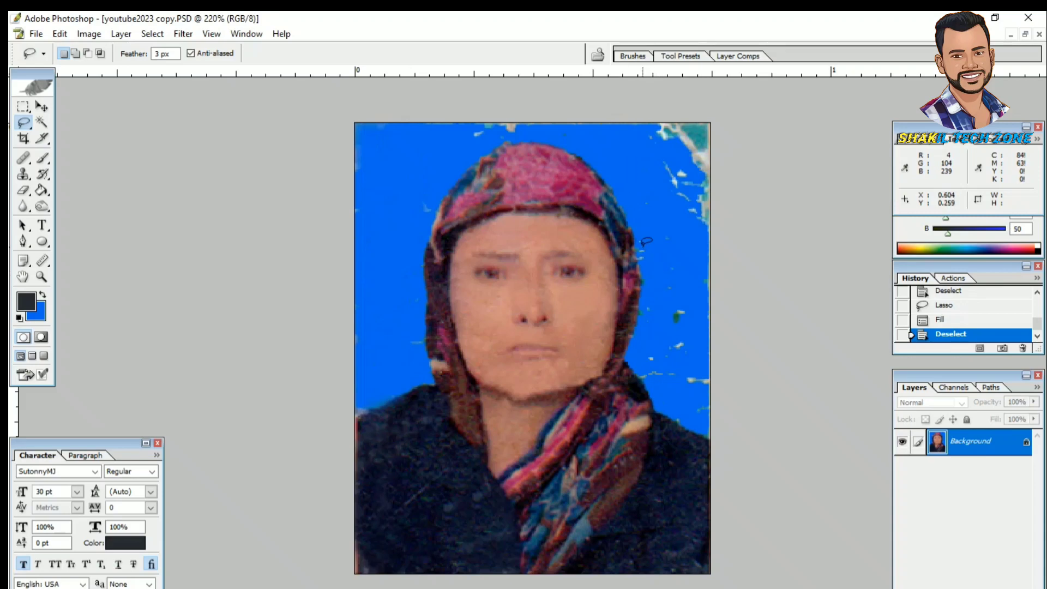
Lasso the speckled background on the photo's right side, following the headscarf and shoulder, fill it with blue, and deselect
{"action": "mouse_move", "coordinate": [642, 284]}
{"action": "left_mouse_down"}
{"action": "mouse_move", "coordinate": [635, 338]}
{"action": "mouse_move", "coordinate": [646, 380]}
{"action": "left_mouse_up"}
{"action": "mouse_move", "coordinate": [680, 412]}
{"action": "left_mouse_down"}
{"action": "mouse_move", "coordinate": [708, 435]}
{"action": "mouse_move", "coordinate": [767, 313]}
{"action": "left_mouse_up"}
{"action": "key", "text": "ctrl+BackSpace"}
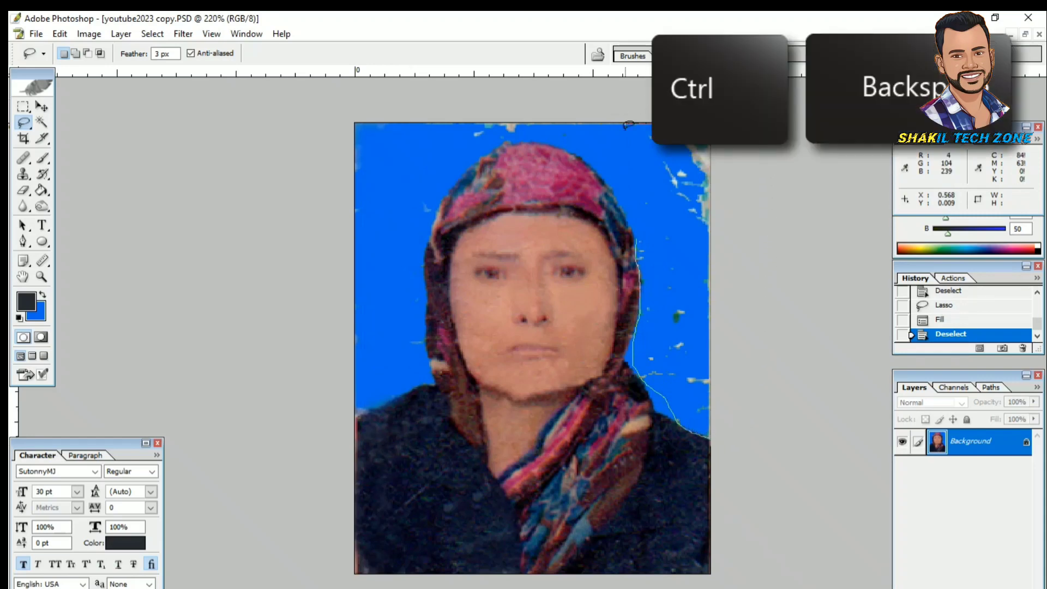
{"action": "left_click_drag", "start_coordinate": [635, 204], "coordinate": [636, 215]}
{"action": "key", "text": "ctrl+BackSpace"}
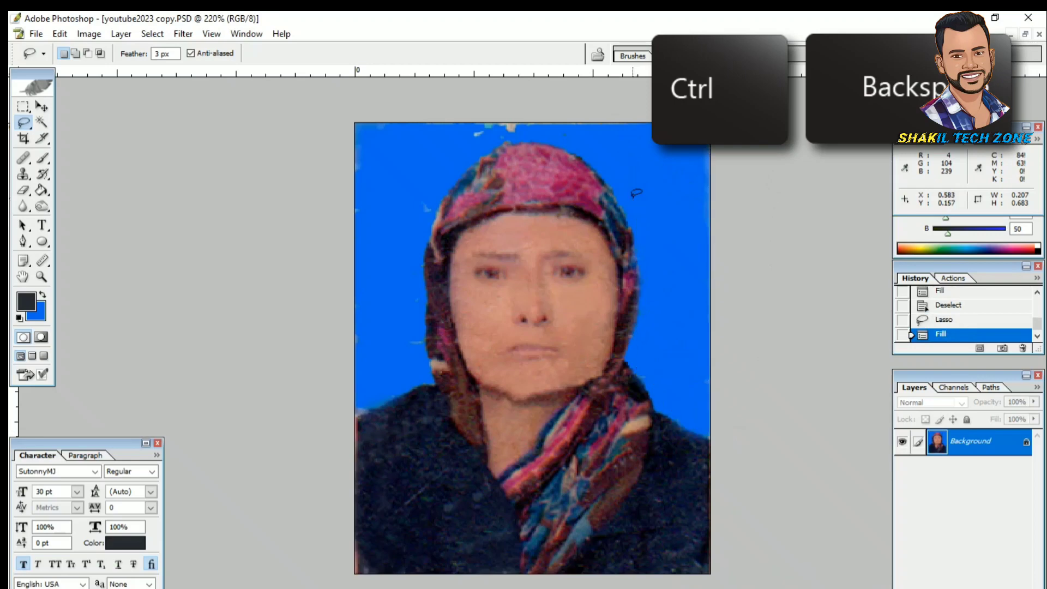
{"action": "key", "text": "ctrl+d"}
Fill the remaining background specks above the headscarf and along the photo's upper-right edge with blue using Lasso selections
{"action": "mouse_move", "coordinate": [611, 150]}
{"action": "left_mouse_down"}
{"action": "mouse_move", "coordinate": [510, 138]}
{"action": "mouse_move", "coordinate": [604, 121]}
{"action": "mouse_move", "coordinate": [684, 162]}
{"action": "left_mouse_up"}
{"action": "key", "text": "ctrl+BackSpace"}
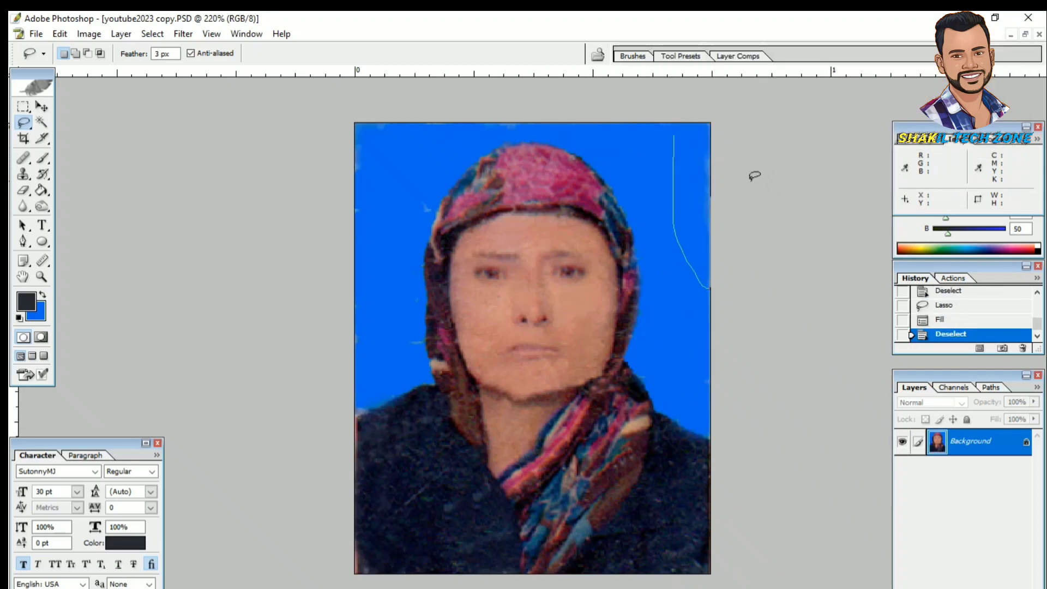
{"action": "mouse_move", "coordinate": [753, 173]}
{"action": "left_mouse_down"}
{"action": "mouse_move", "coordinate": [703, 180]}
{"action": "mouse_move", "coordinate": [639, 114]}
{"action": "left_mouse_up"}
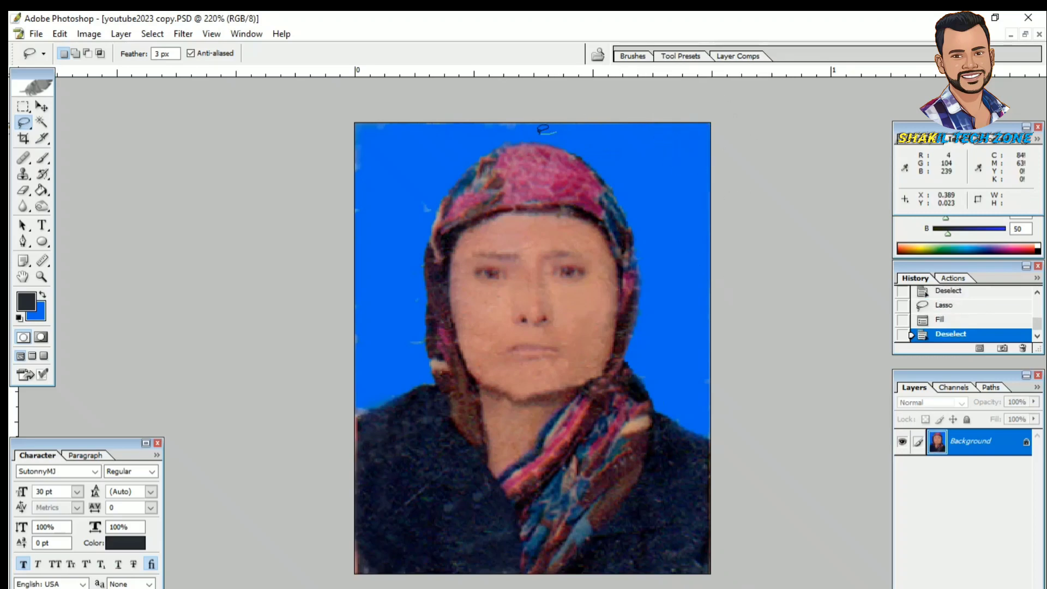
{"action": "left_click_drag", "start_coordinate": [557, 132], "coordinate": [450, 146]}
{"action": "left_click", "coordinate": [549, 253]}
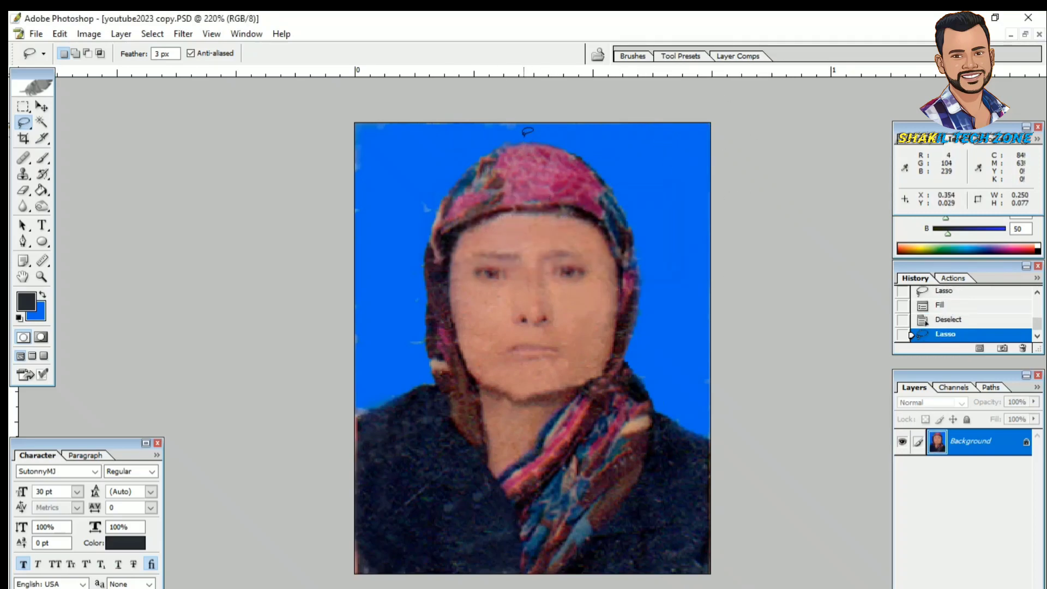
{"action": "mouse_move", "coordinate": [531, 135]}
{"action": "left_mouse_down"}
{"action": "mouse_move", "coordinate": [502, 142]}
{"action": "mouse_move", "coordinate": [559, 95]}
{"action": "mouse_move", "coordinate": [539, 125]}
{"action": "left_mouse_up"}
{"action": "key", "text": "ctrl+BackSpace"}
{"action": "key", "text": "ctrl+d"}
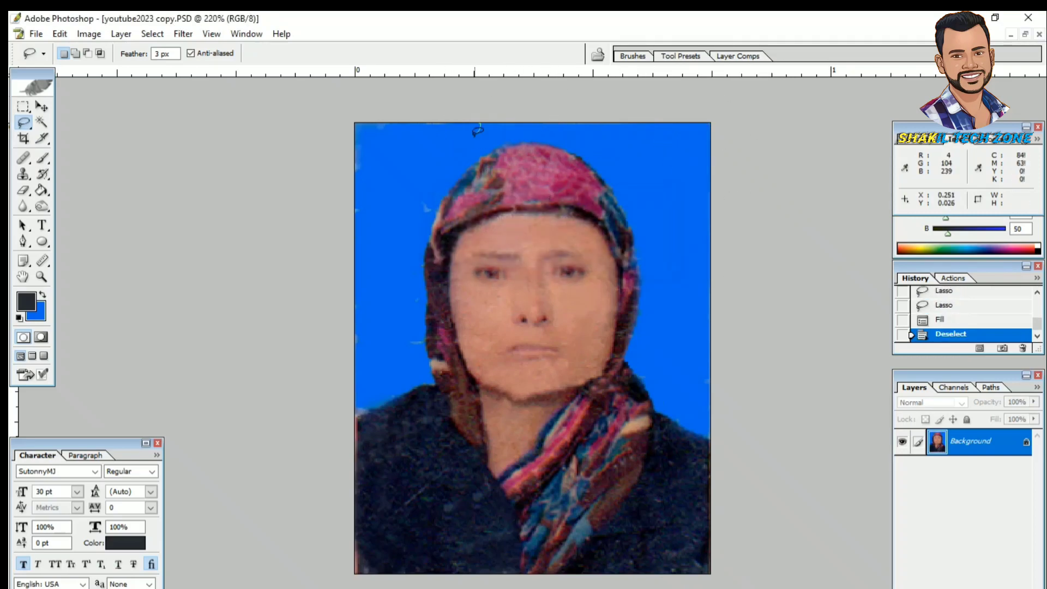
Lasso the leftover specks in the photo's upper-left corner and beside the headscarf's left edge, and fill them with blue
{"action": "left_click_drag", "start_coordinate": [477, 133], "coordinate": [444, 67]}
{"action": "key", "text": "ctrl+BackSpace"}
{"action": "key", "text": "ctrl+d"}
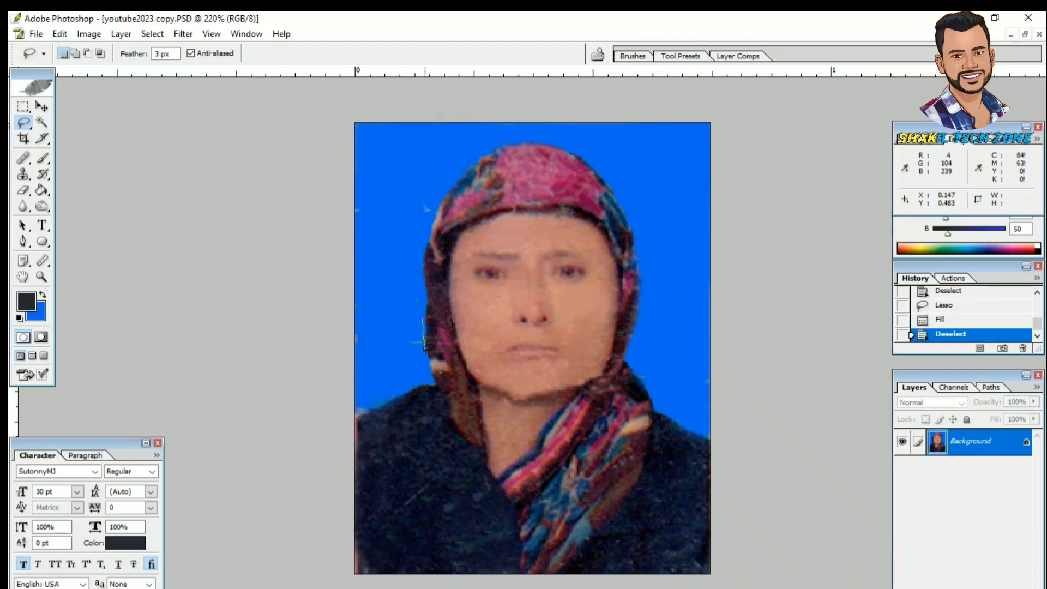
{"action": "mouse_move", "coordinate": [423, 336]}
{"action": "left_mouse_down"}
{"action": "mouse_move", "coordinate": [360, 403]}
{"action": "mouse_move", "coordinate": [428, 240]}
{"action": "mouse_move", "coordinate": [420, 305]}
{"action": "left_mouse_up"}
{"action": "key", "text": "ctrl+BackSpace"}
{"action": "key", "text": "ctrl+d"}
{"action": "mouse_move", "coordinate": [439, 185]}
{"action": "left_mouse_down"}
{"action": "mouse_move", "coordinate": [402, 145]}
{"action": "mouse_move", "coordinate": [405, 164]}
{"action": "left_mouse_up"}
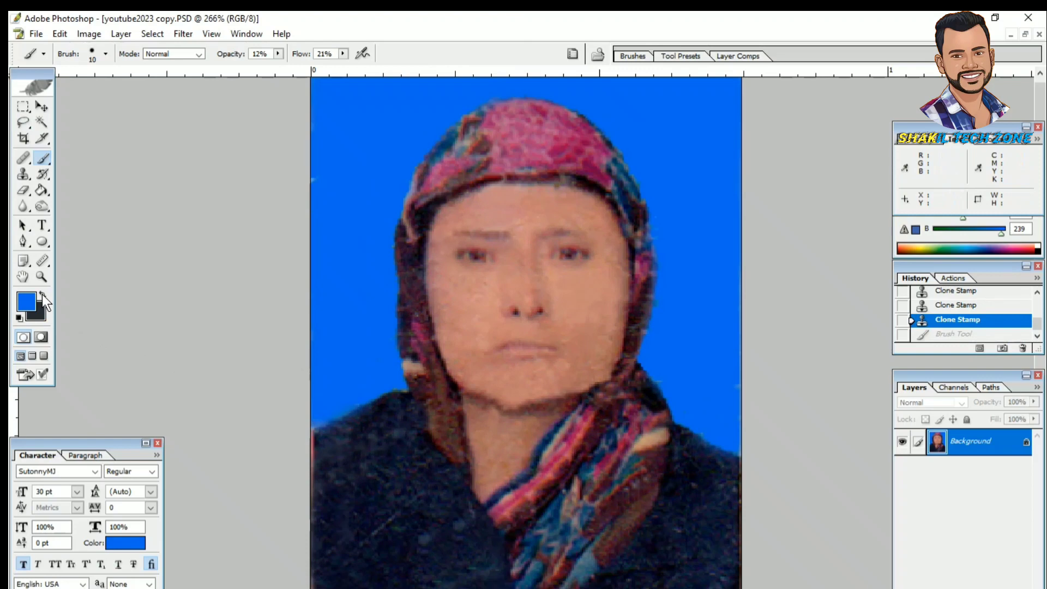
{"action": "key", "text": "d"}
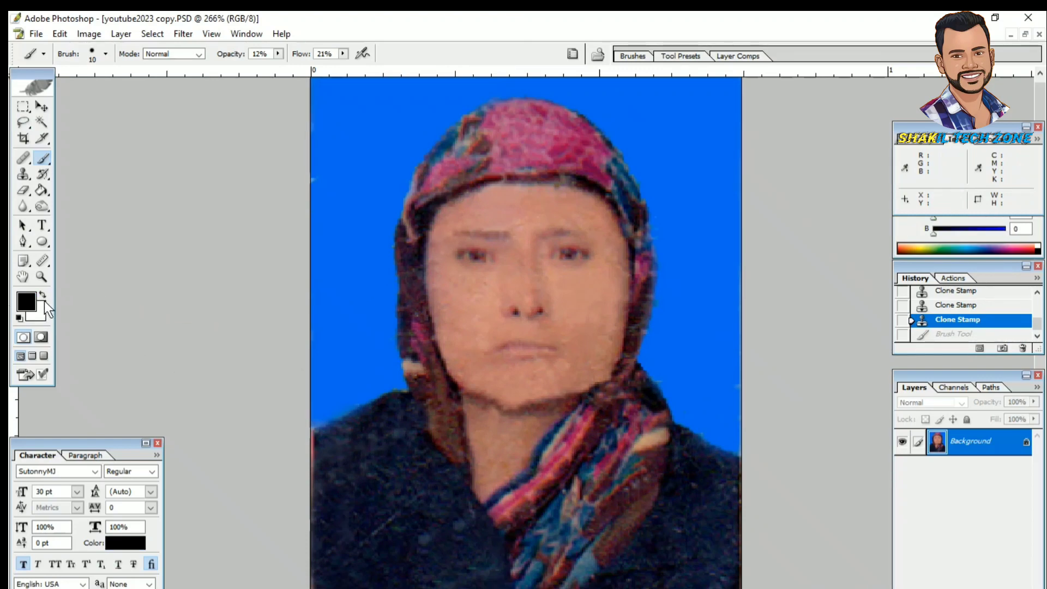
{"action": "left_click", "coordinate": [42, 295]}
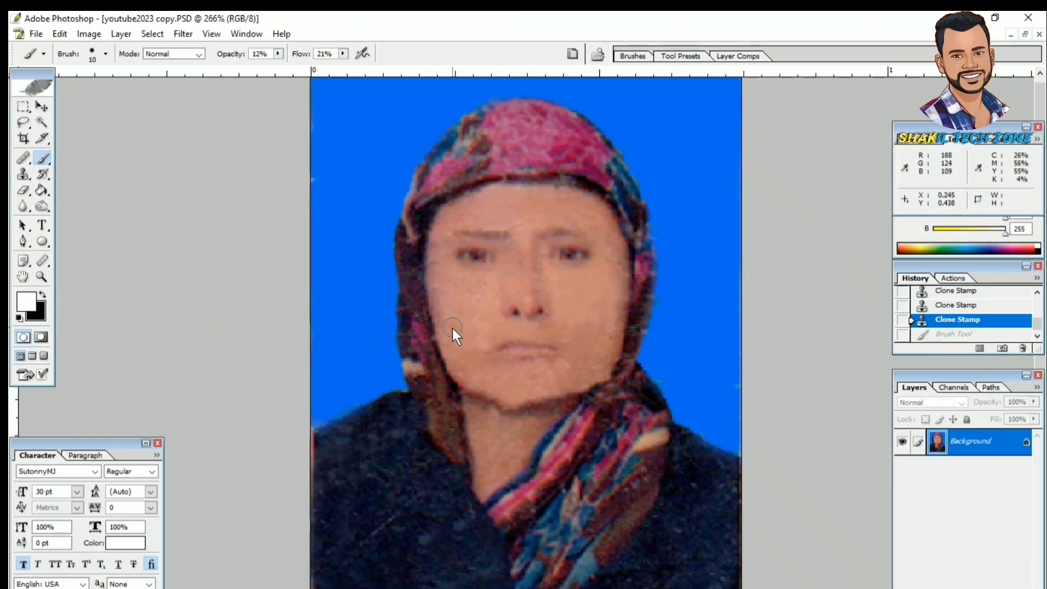
{"action": "left_click_drag", "start_coordinate": [452, 328], "coordinate": [450, 313]}
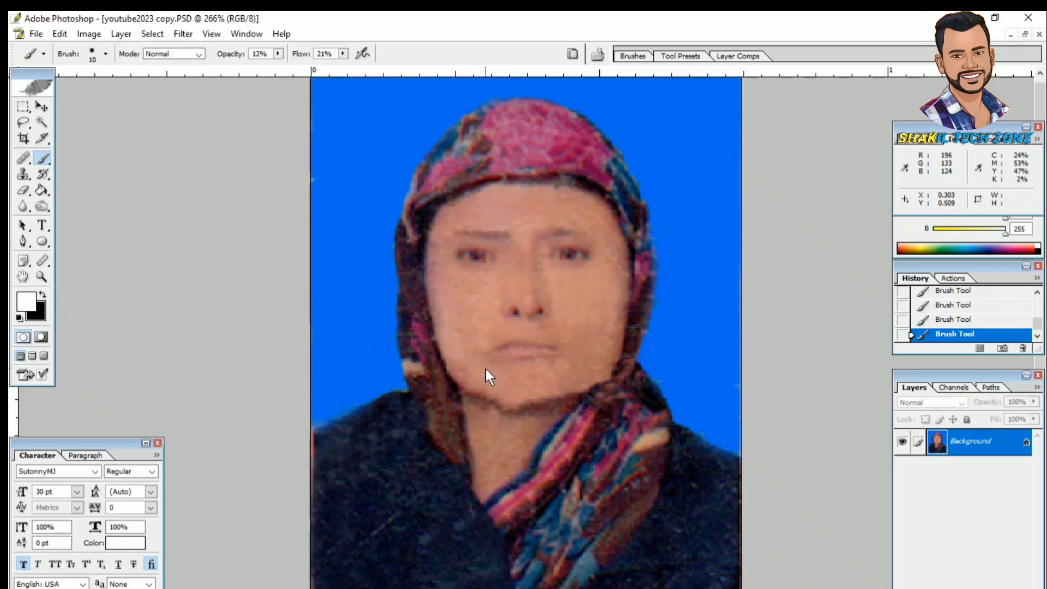
{"action": "key", "text": "ctrl+alt+z"}
{"action": "key", "text": "ctrl+alt+z"}
{"action": "key", "text": "ctrl+alt+z"}
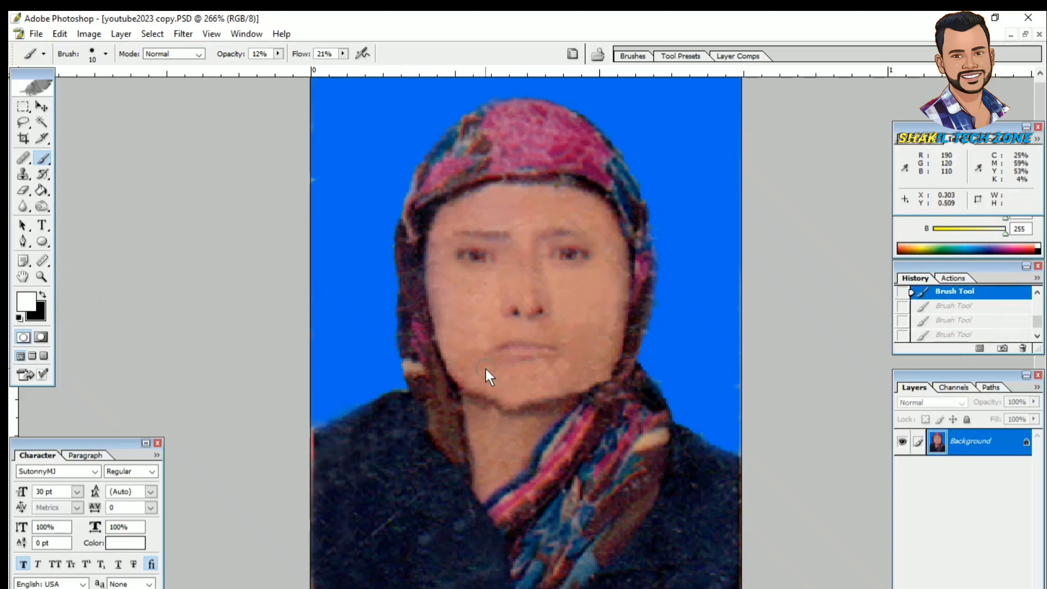
Sample the skin tone from the cheek and brush it lightly over the uneven skin on the cheek and around the mouth
{"action": "left_click", "coordinate": [469, 303], "text": "alt"}
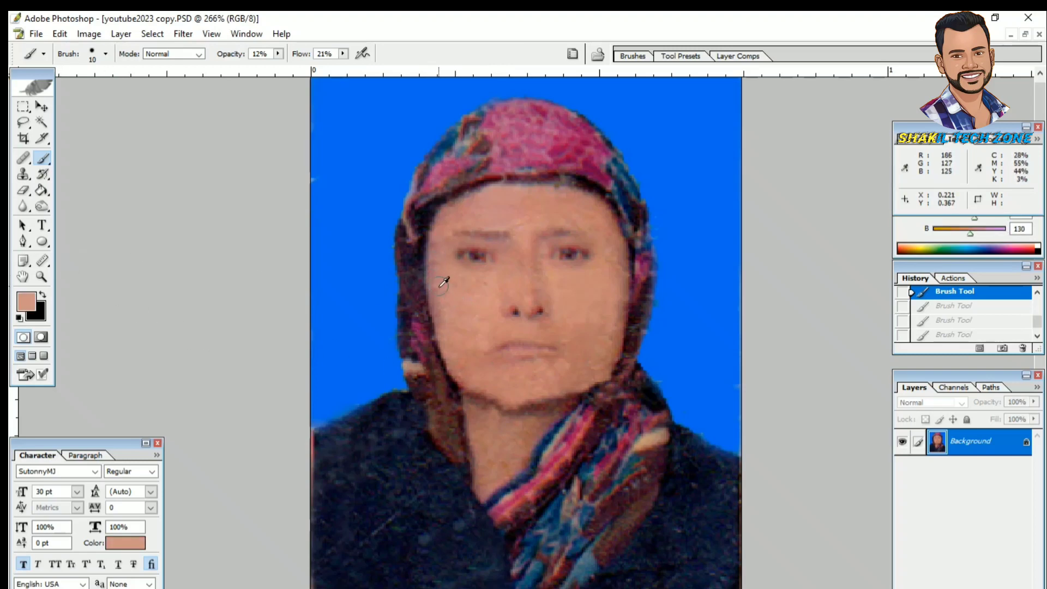
{"action": "mouse_move", "coordinate": [440, 287]}
{"action": "left_mouse_down"}
{"action": "mouse_move", "coordinate": [449, 332]}
{"action": "mouse_move", "coordinate": [503, 362]}
{"action": "left_mouse_up"}
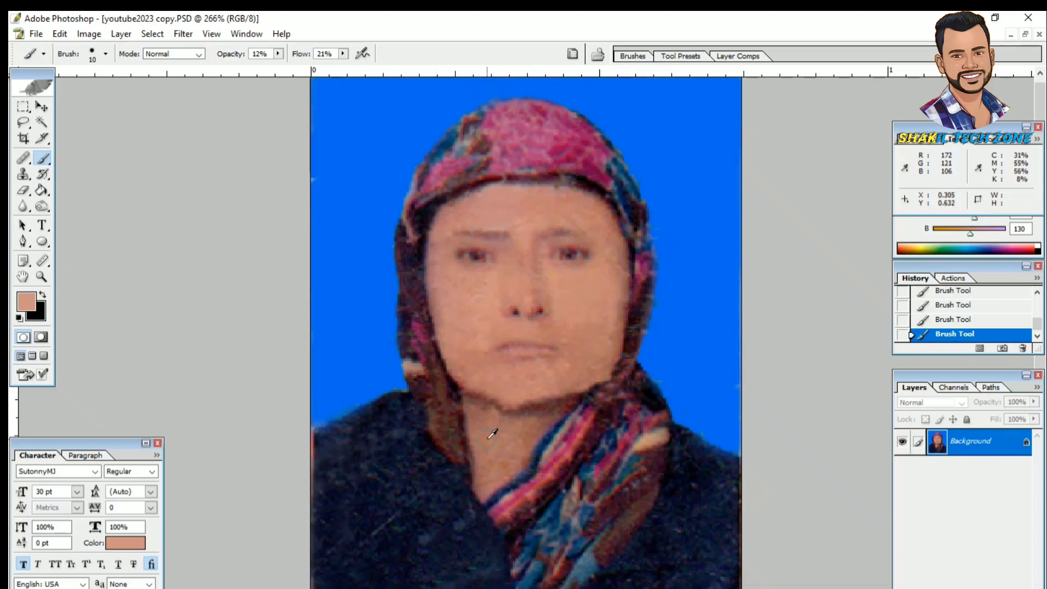
{"action": "key", "text": "ctrl+minus"}
{"action": "key", "text": "ctrl+minus"}
{"action": "key", "text": "ctrl+minus"}
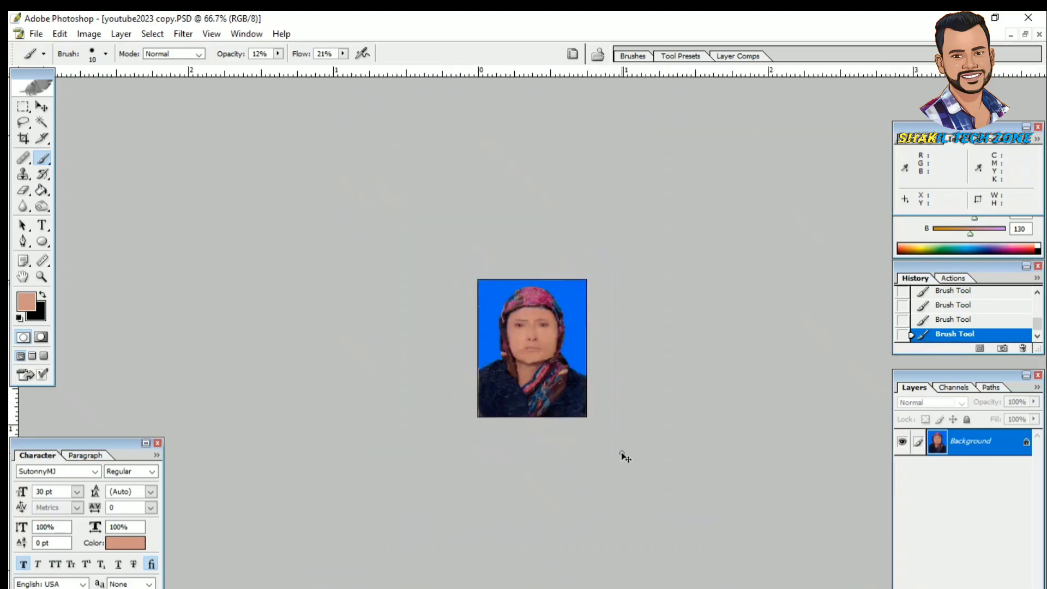
{"action": "key", "text": "ctrl+0"}
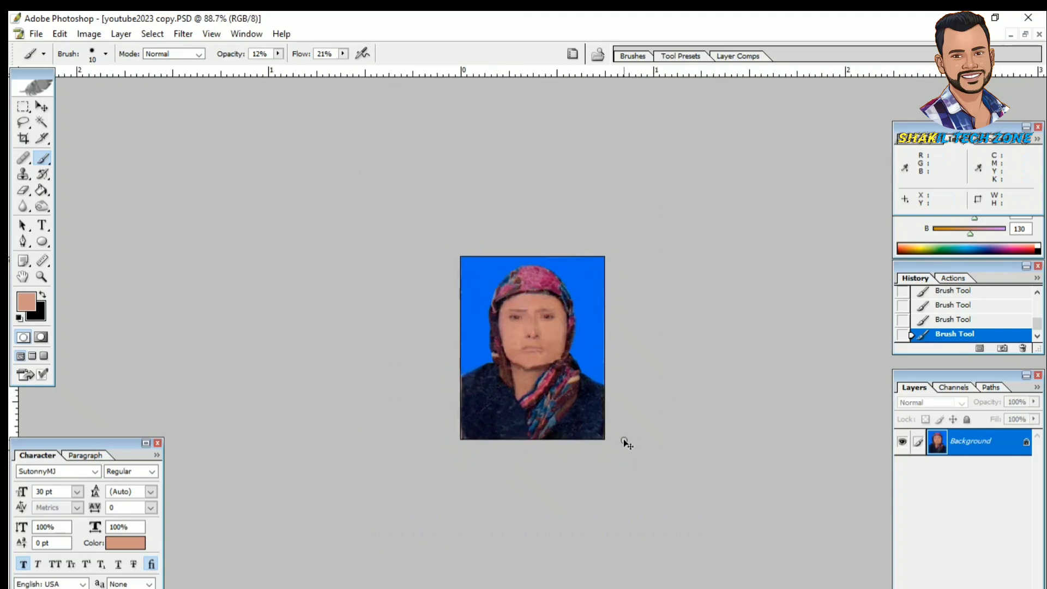